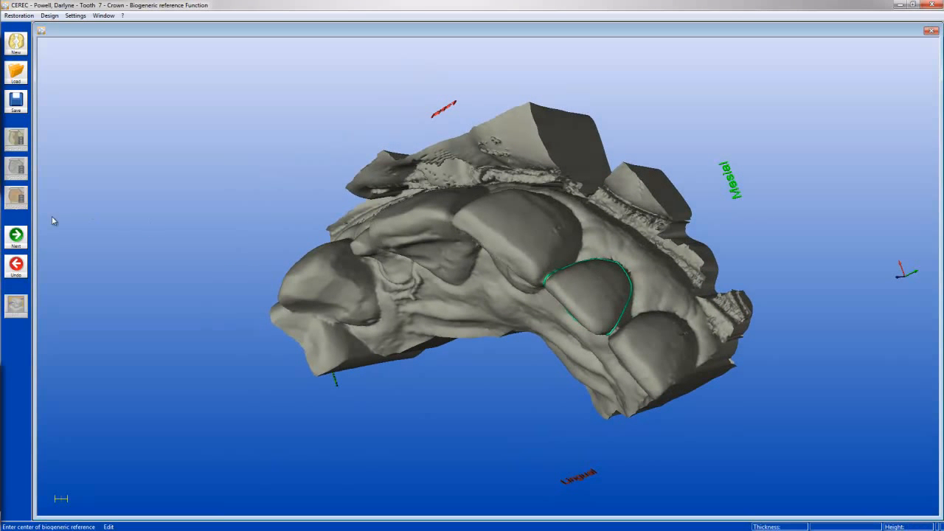
Accept the biogeneric reference and examine the proposed crown on tooth 7 from the labial and incisal sides.
{"action": "left_click", "coordinate": [16, 235]}
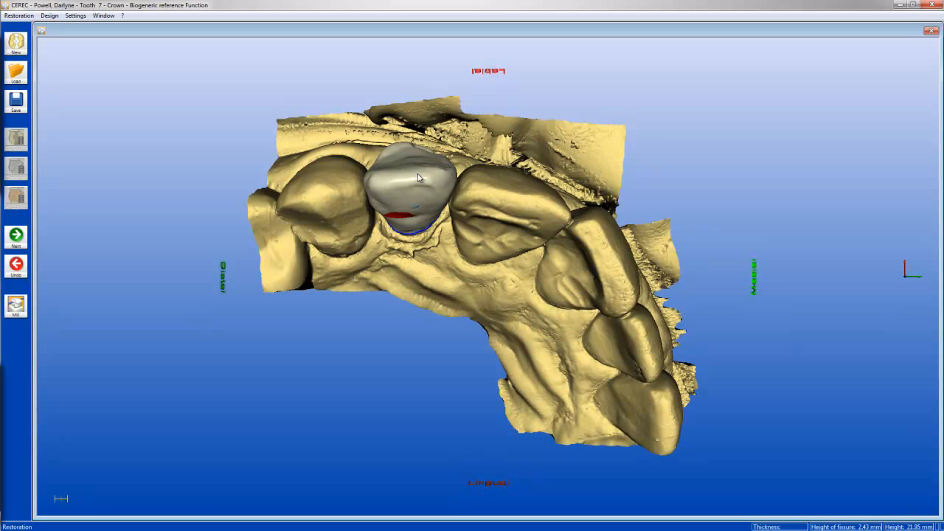
{"action": "middle_click_drag", "start_coordinate": [418, 178], "coordinate": [471, 248]}
{"action": "scroll", "coordinate": [489, 248], "scroll_direction": "up", "scroll_amount": 3}
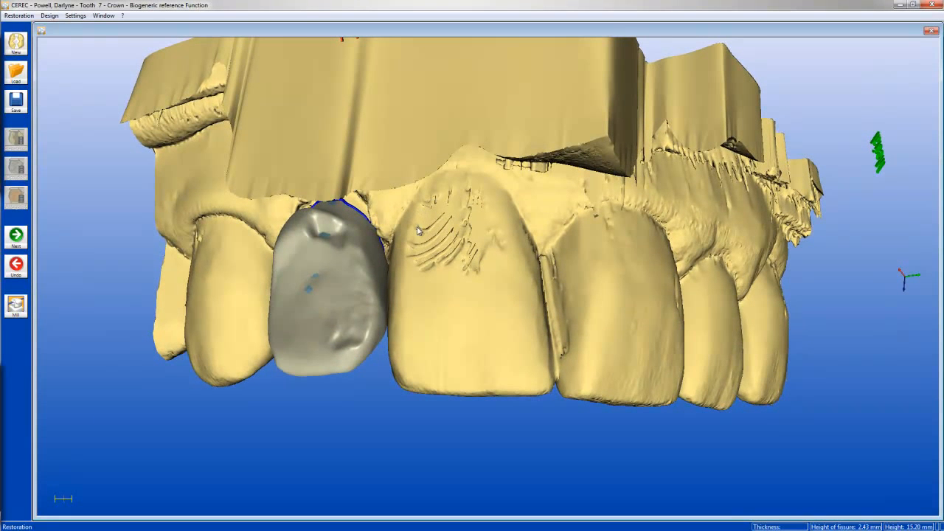
{"action": "middle_click_drag", "start_coordinate": [467, 246], "coordinate": [509, 228]}
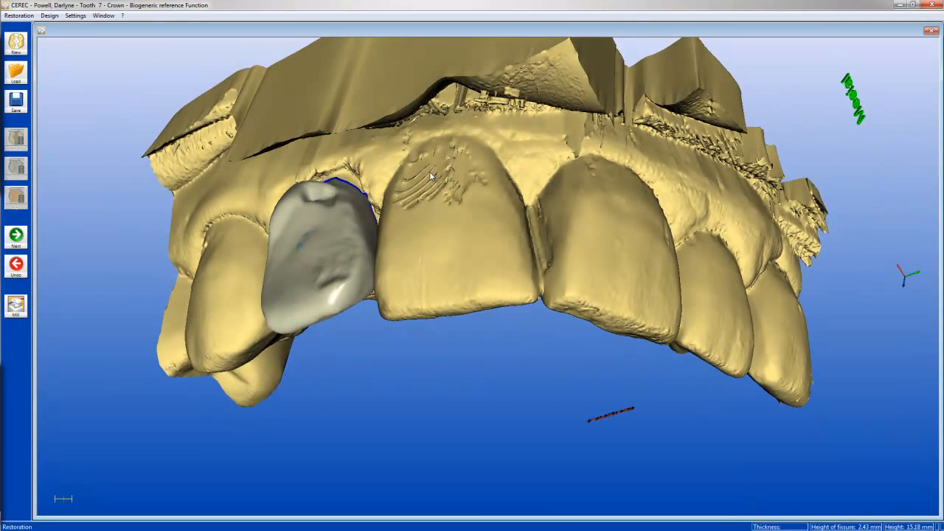
{"action": "middle_click_drag", "start_coordinate": [514, 234], "coordinate": [521, 267]}
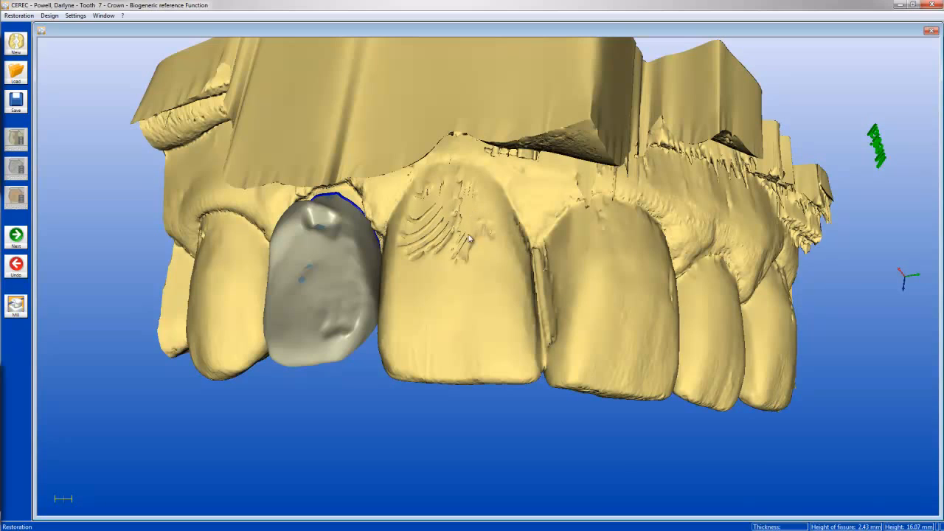
{"action": "middle_click_drag", "start_coordinate": [521, 236], "coordinate": [569, 214]}
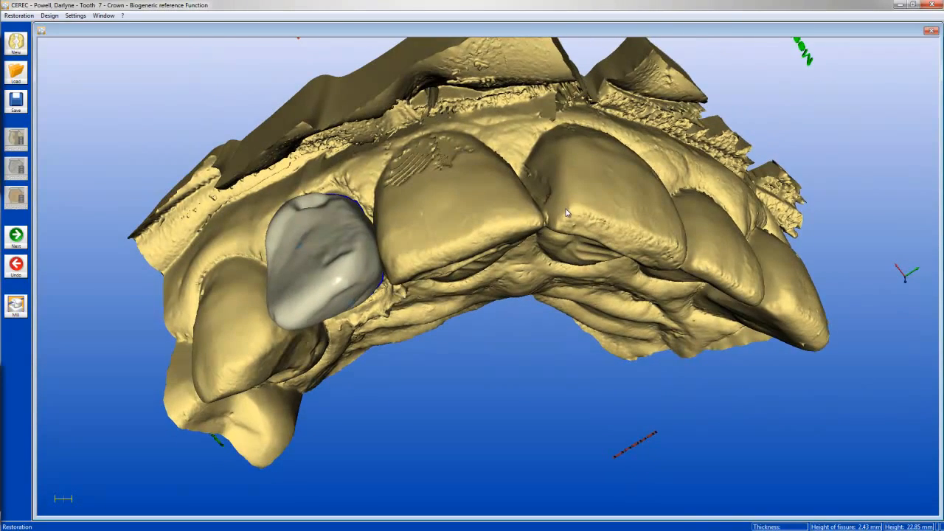
Step back from the restoration through the insertion axis and preparation margin stages to the optical impression stage.
{"action": "left_click", "coordinate": [16, 264]}
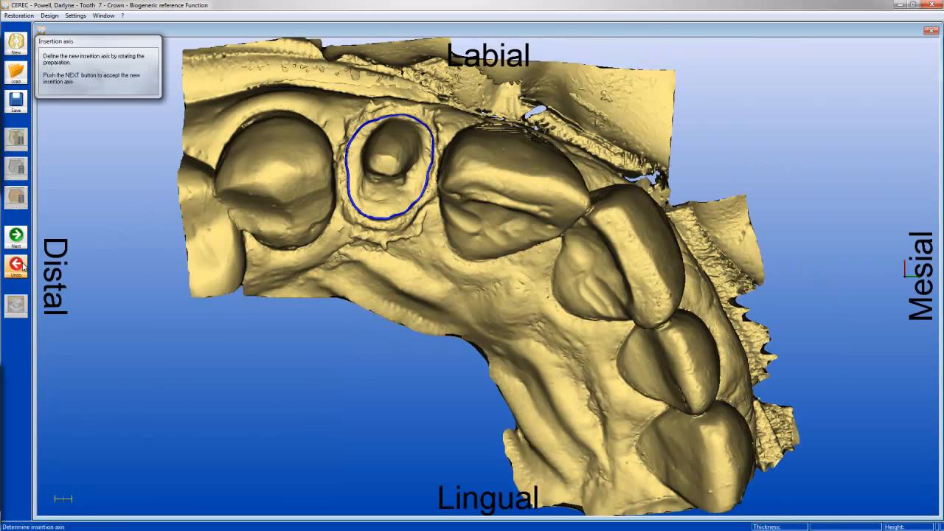
{"action": "left_click", "coordinate": [23, 267]}
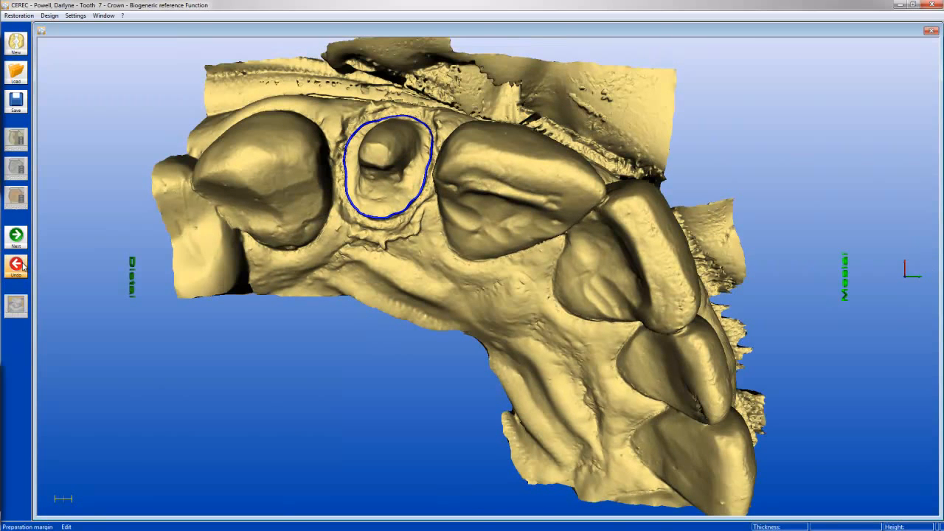
{"action": "left_click", "coordinate": [23, 267]}
{"action": "left_click", "coordinate": [22, 267]}
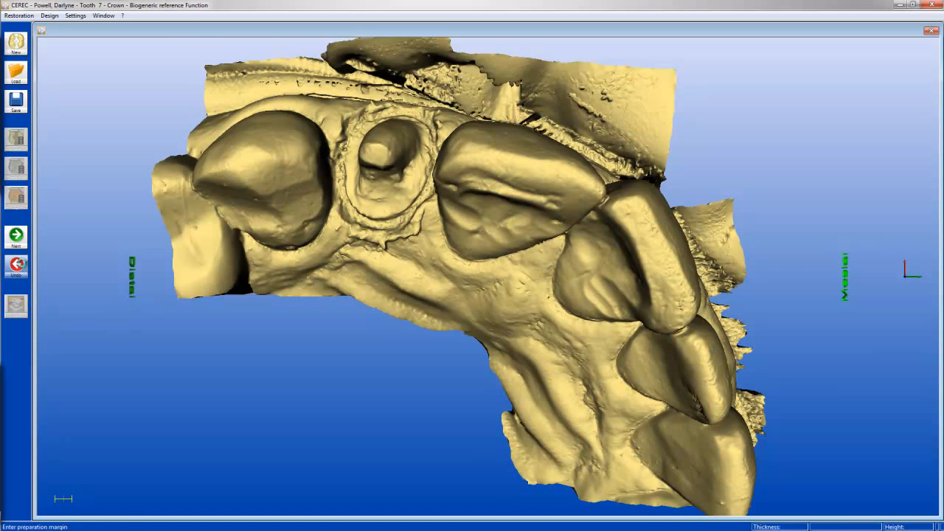
{"action": "left_click", "coordinate": [27, 267]}
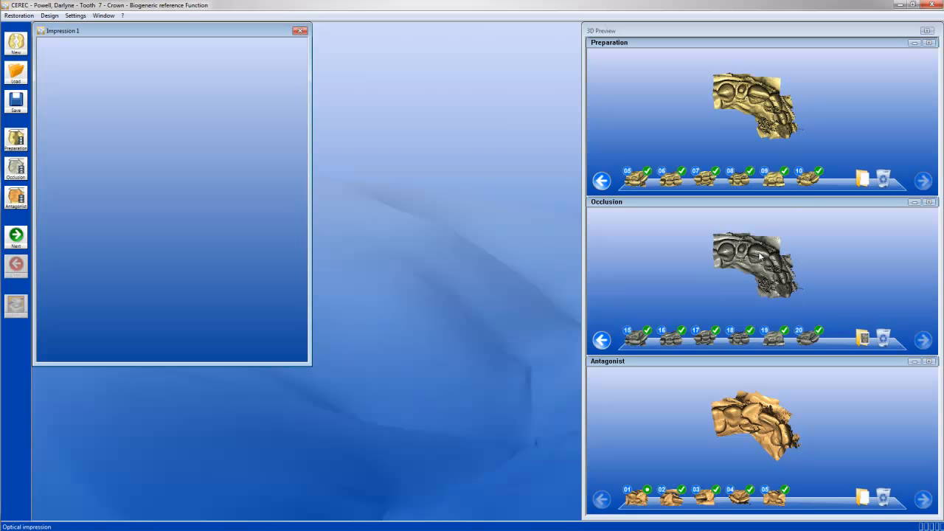
Delete all images from the Occlusion catalog and collapse its preview.
{"action": "left_click_drag", "start_coordinate": [804, 341], "coordinate": [882, 339]}
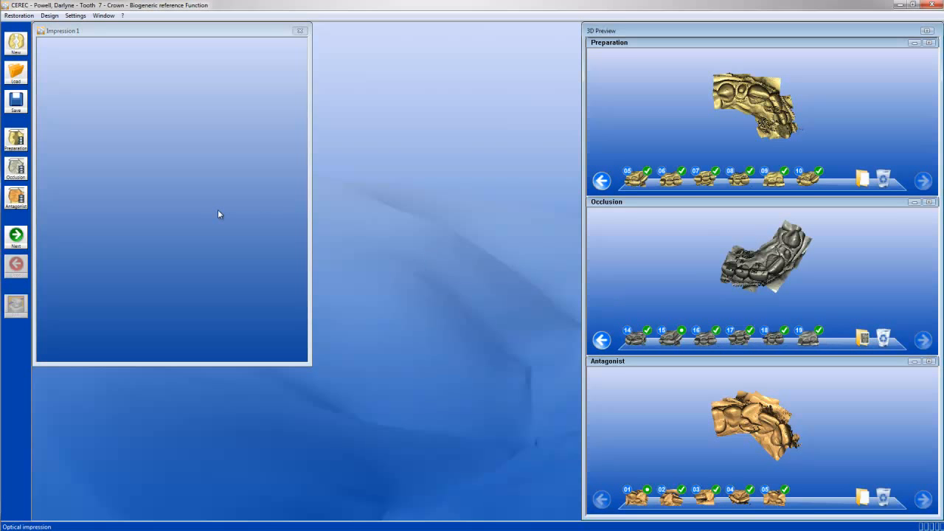
{"action": "left_click", "coordinate": [17, 169]}
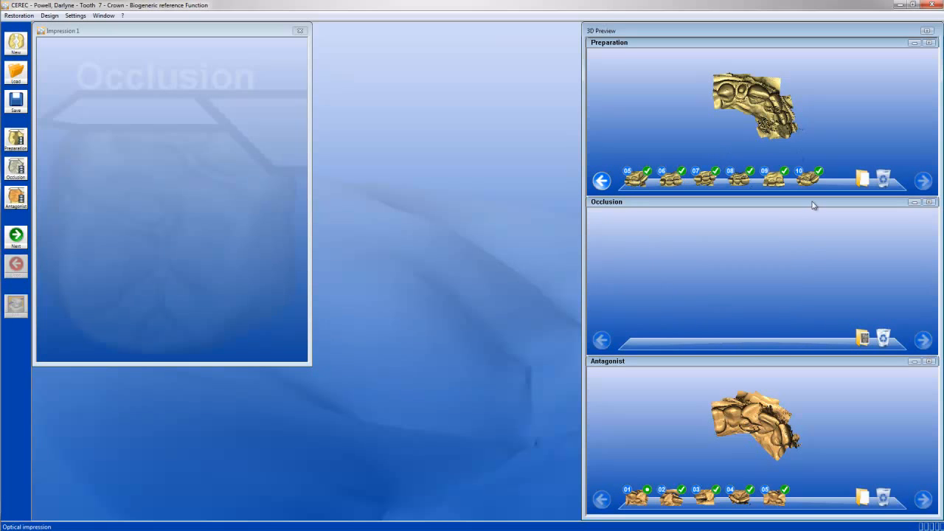
{"action": "left_click", "coordinate": [914, 202]}
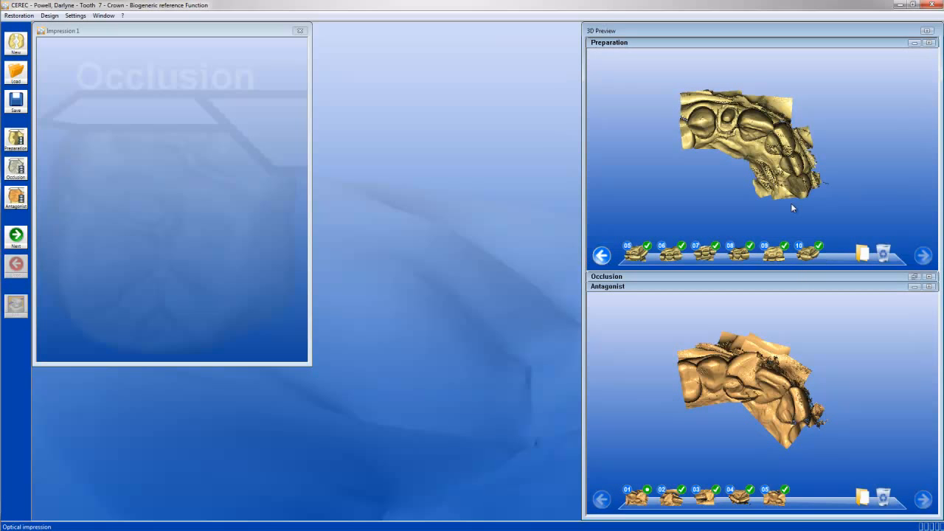
Examine the preparation model from several angles and display preparation image 01.
{"action": "left_click_drag", "start_coordinate": [770, 197], "coordinate": [793, 164]}
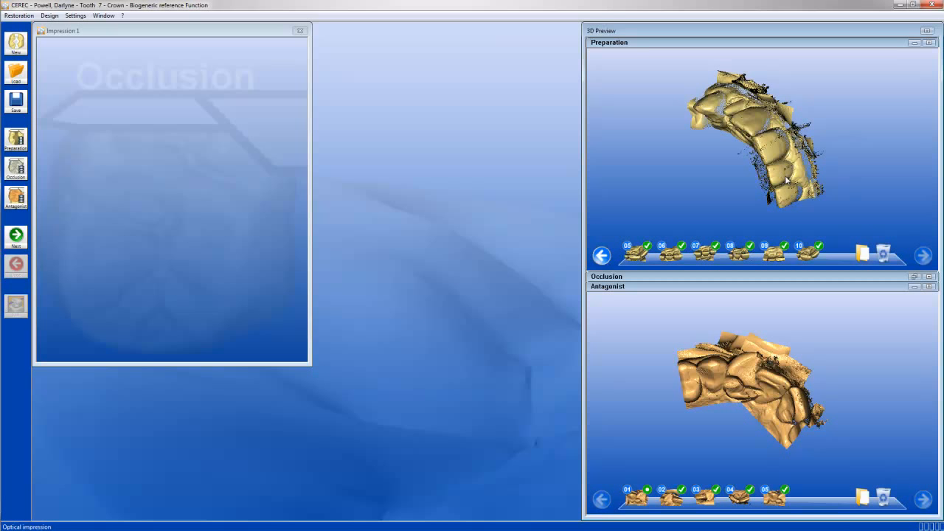
{"action": "left_click", "coordinate": [913, 277]}
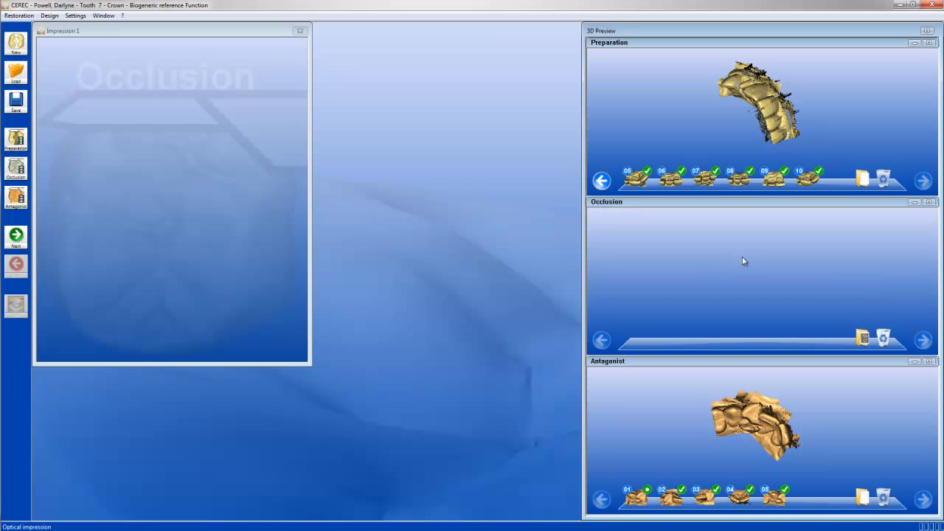
{"action": "left_click", "coordinate": [915, 202]}
{"action": "left_click_drag", "start_coordinate": [776, 194], "coordinate": [806, 155]}
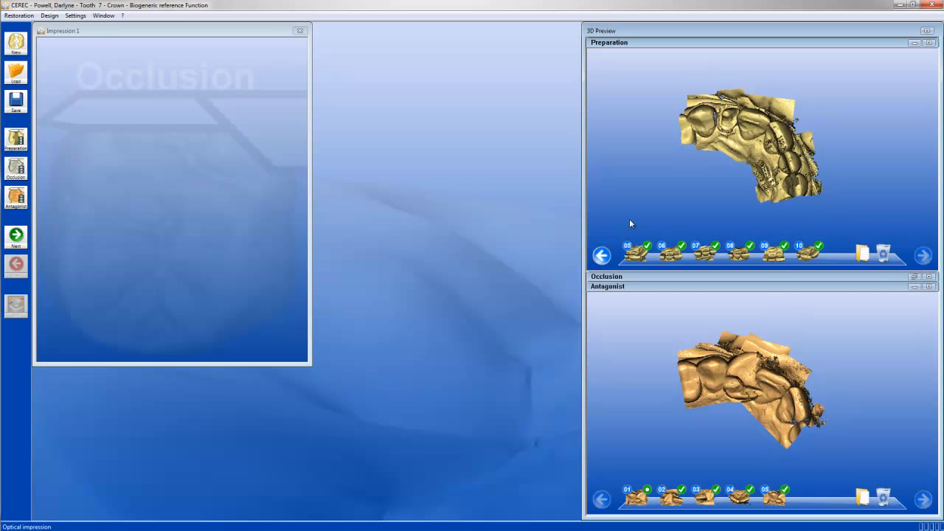
{"action": "left_click", "coordinate": [602, 255]}
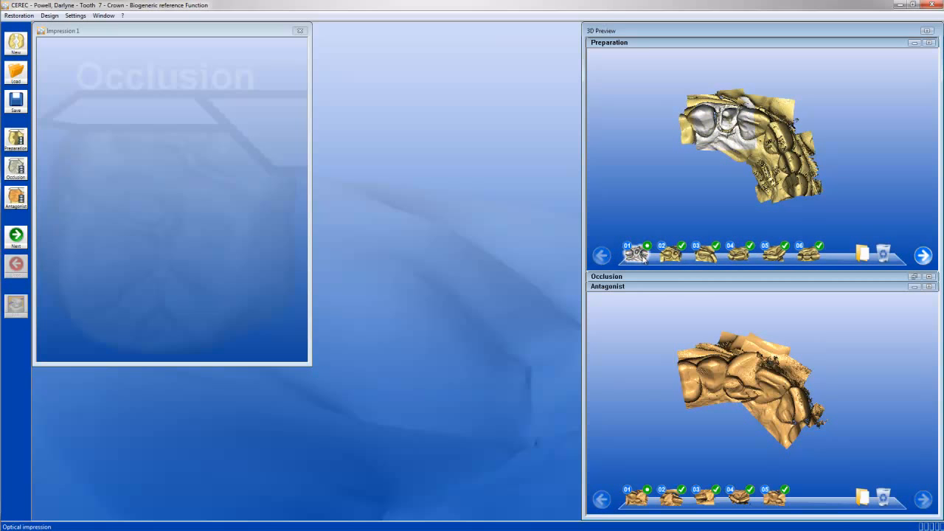
{"action": "left_click", "coordinate": [638, 253]}
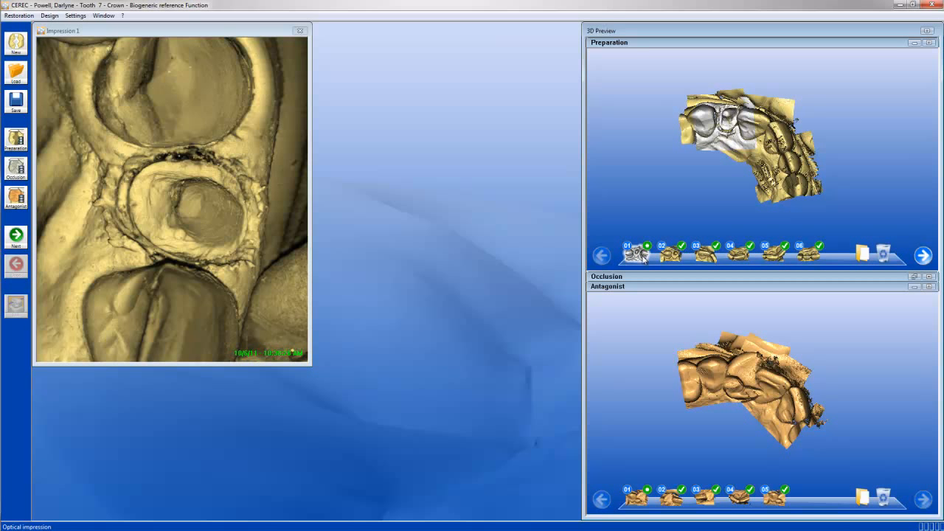
{"action": "mouse_move", "coordinate": [671, 258]}
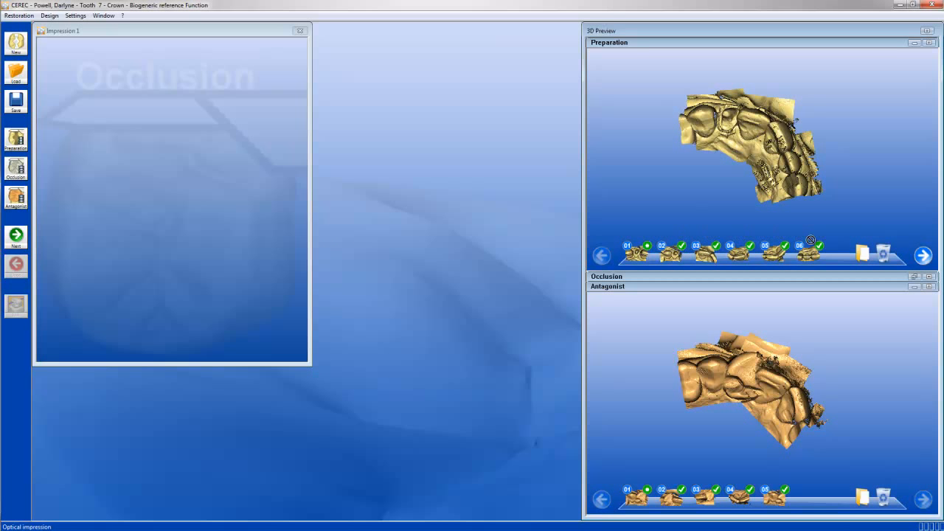
Set preparation image 01 aside in the image folder and return it to the row of used images.
{"action": "left_click", "coordinate": [861, 254]}
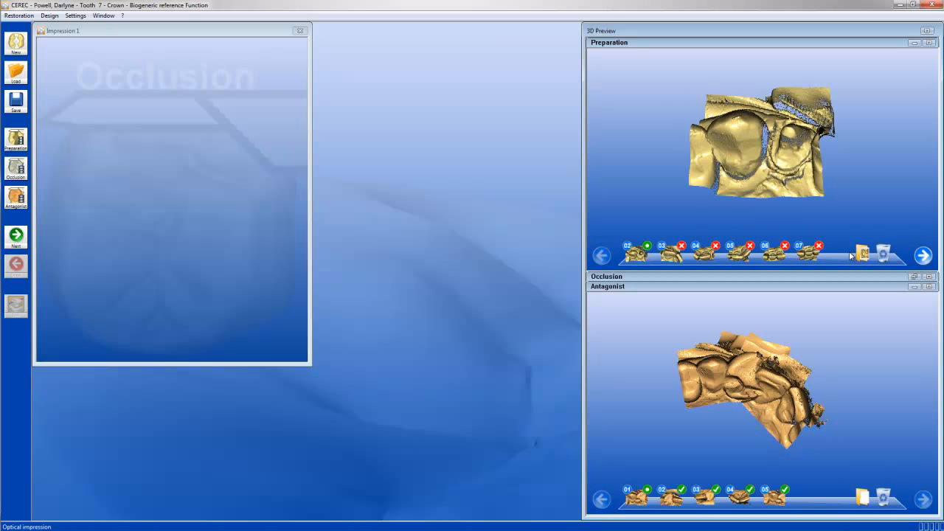
{"action": "mouse_move", "coordinate": [861, 254]}
{"action": "left_click", "coordinate": [861, 227]}
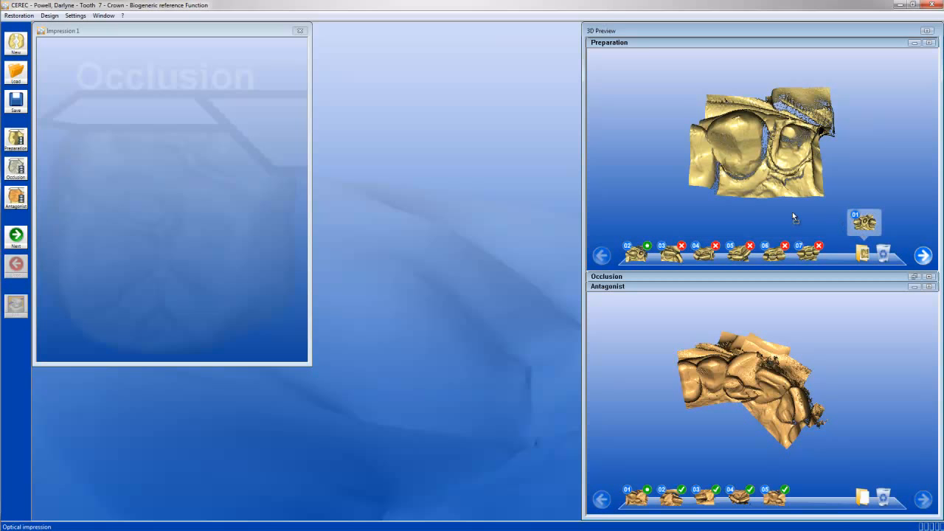
{"action": "left_click", "coordinate": [602, 258]}
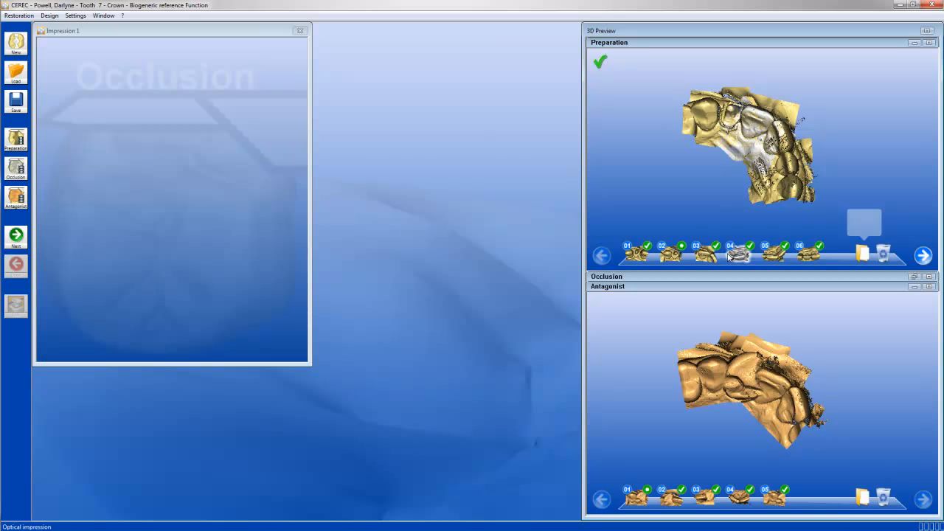
Review preparation images 04, 05 and 06 and the areas they cover on the preparation model.
{"action": "mouse_move", "coordinate": [730, 256]}
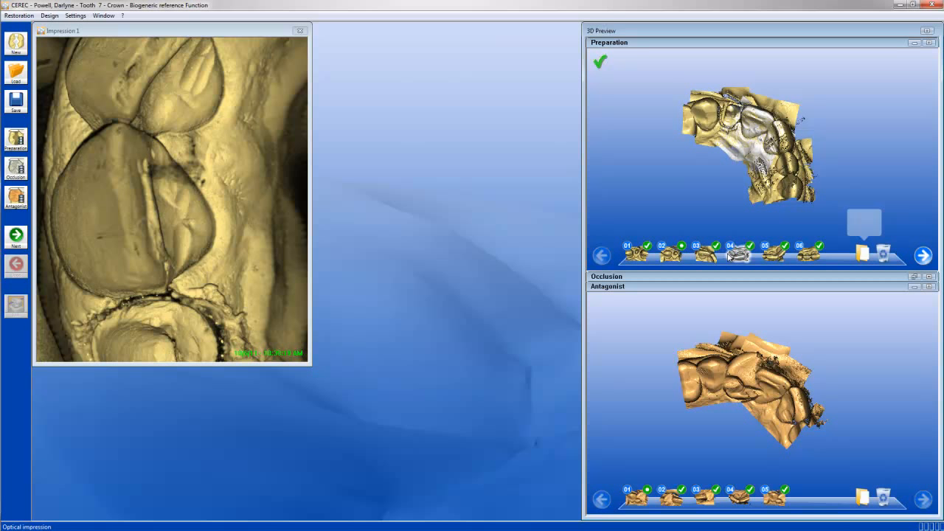
{"action": "left_click_drag", "start_coordinate": [726, 127], "coordinate": [730, 134]}
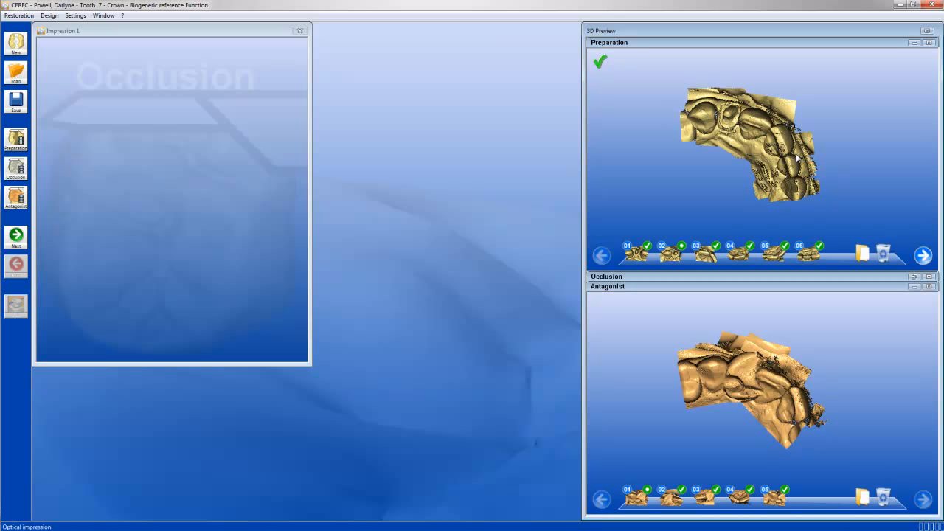
{"action": "left_click", "coordinate": [915, 276]}
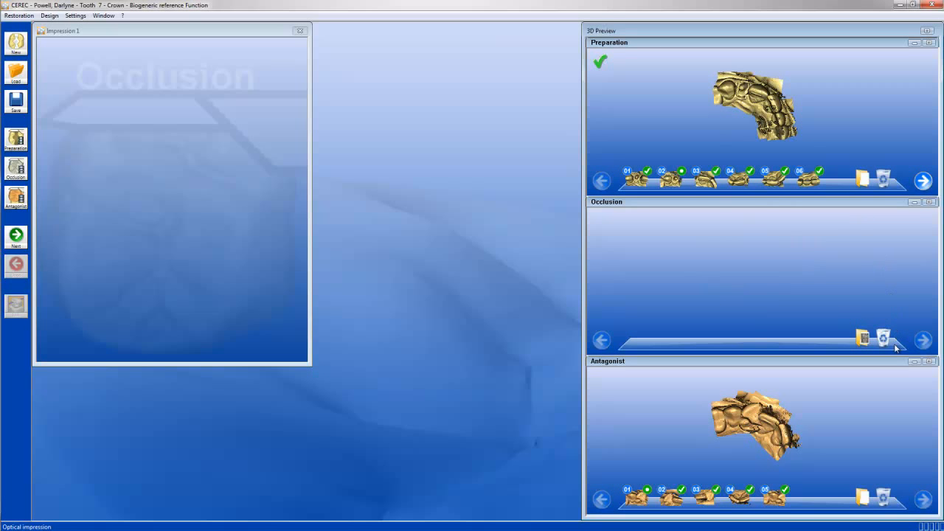
{"action": "mouse_move", "coordinate": [912, 222]}
{"action": "left_click", "coordinate": [913, 204]}
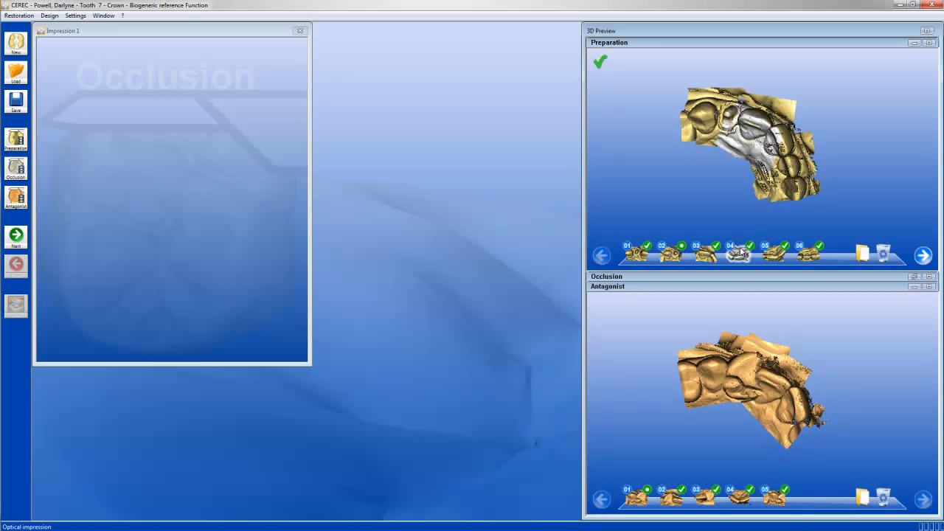
{"action": "mouse_move", "coordinate": [741, 252]}
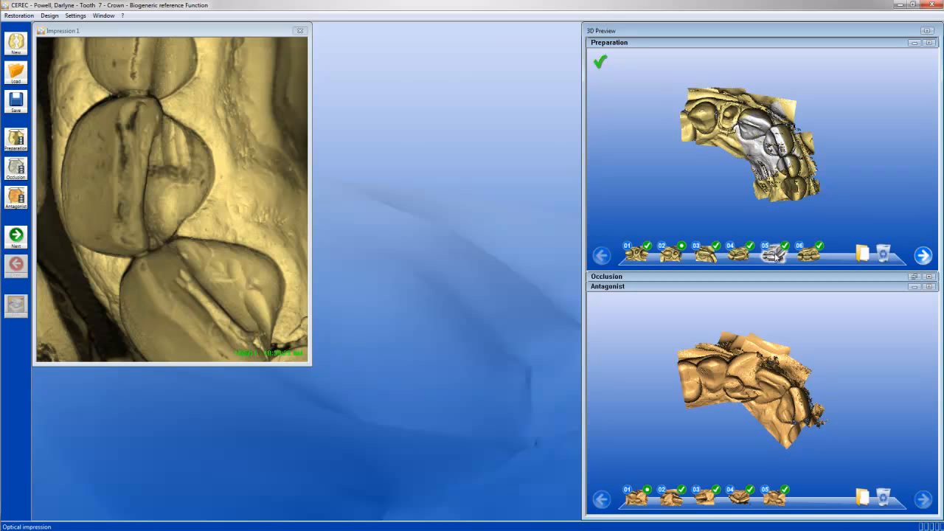
{"action": "mouse_move", "coordinate": [805, 256]}
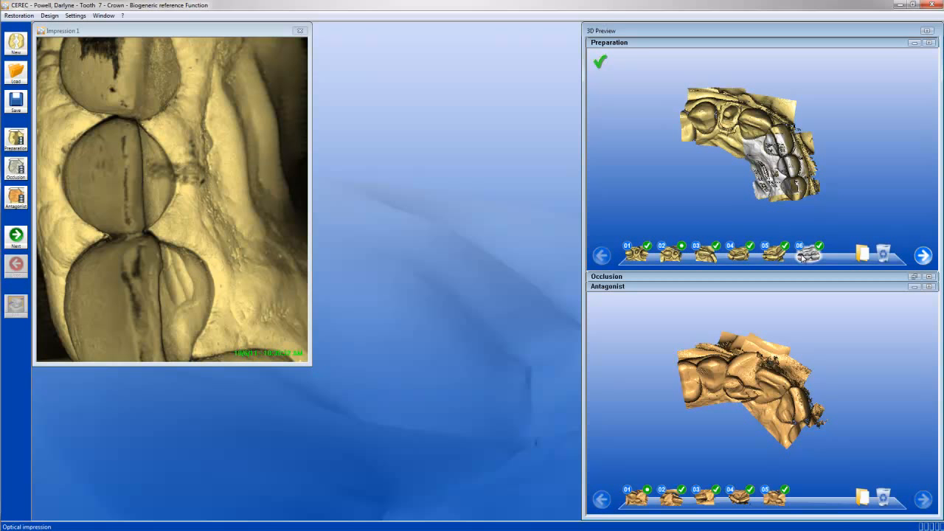
Exclude preparation images 06 and 08 from the model by moving them to the image folder, and check the folder's contents.
{"action": "left_click", "coordinate": [918, 257]}
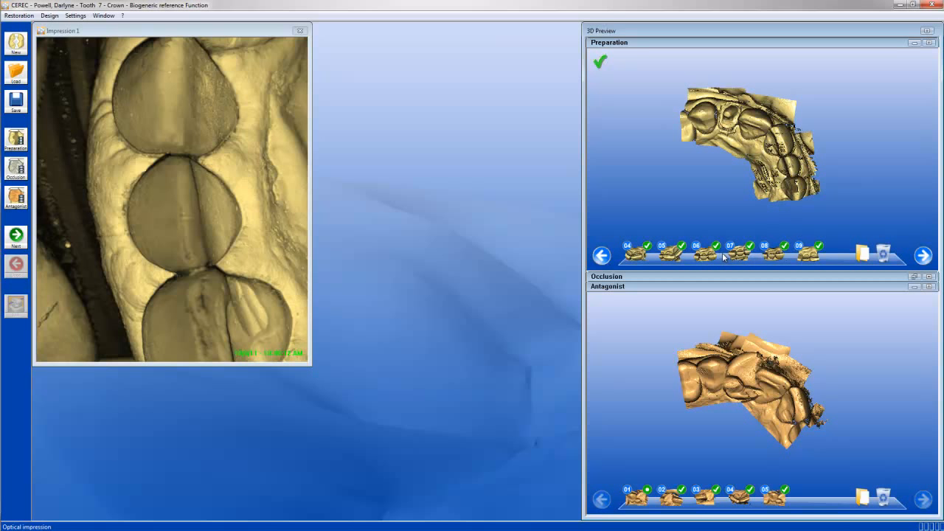
{"action": "left_click_drag", "start_coordinate": [849, 251], "coordinate": [860, 255]}
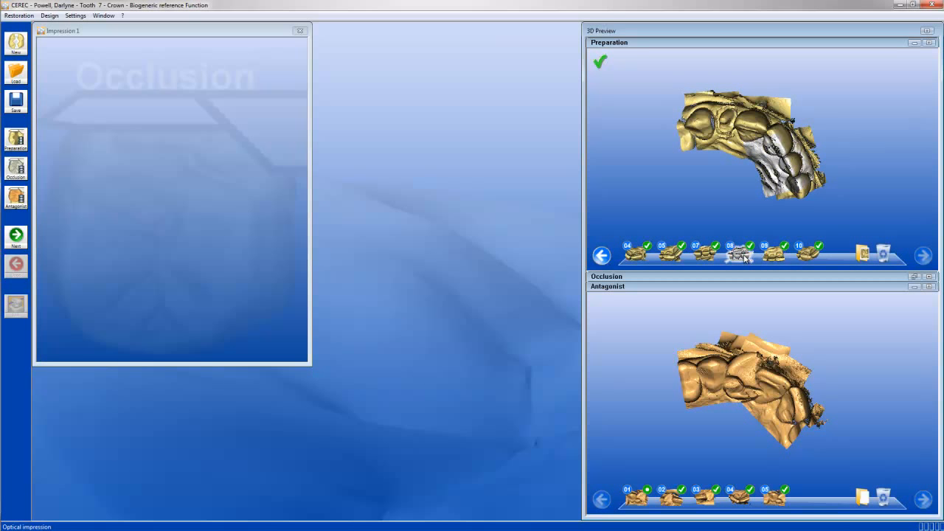
{"action": "mouse_move", "coordinate": [745, 256]}
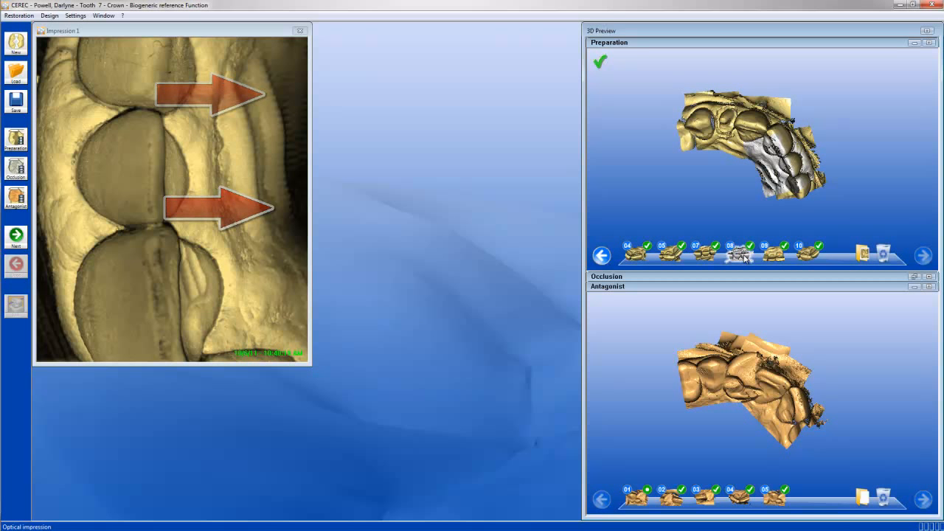
{"action": "left_click_drag", "start_coordinate": [809, 238], "coordinate": [863, 255]}
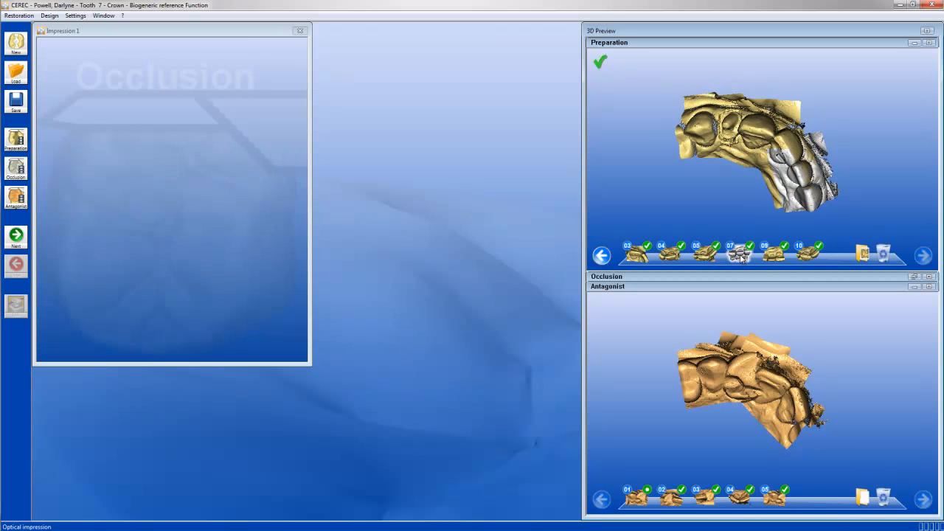
{"action": "mouse_move", "coordinate": [741, 257]}
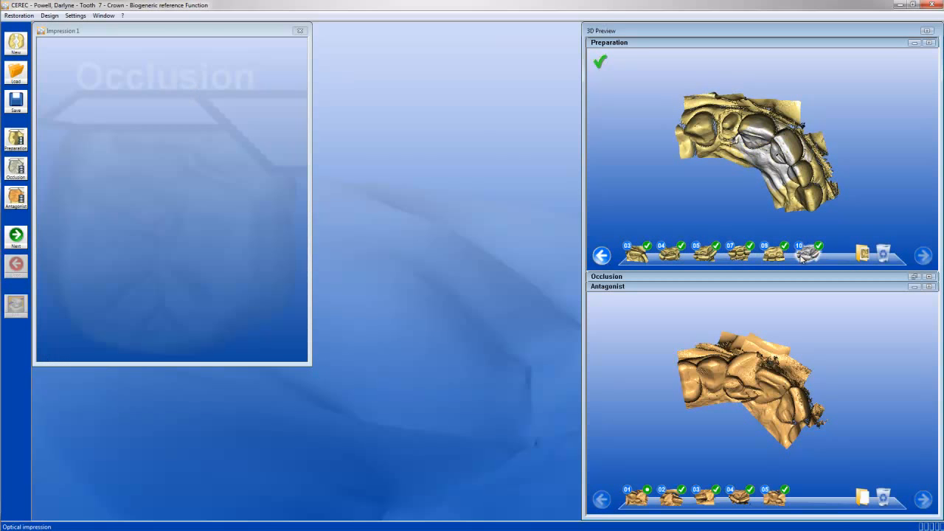
{"action": "left_click", "coordinate": [867, 253]}
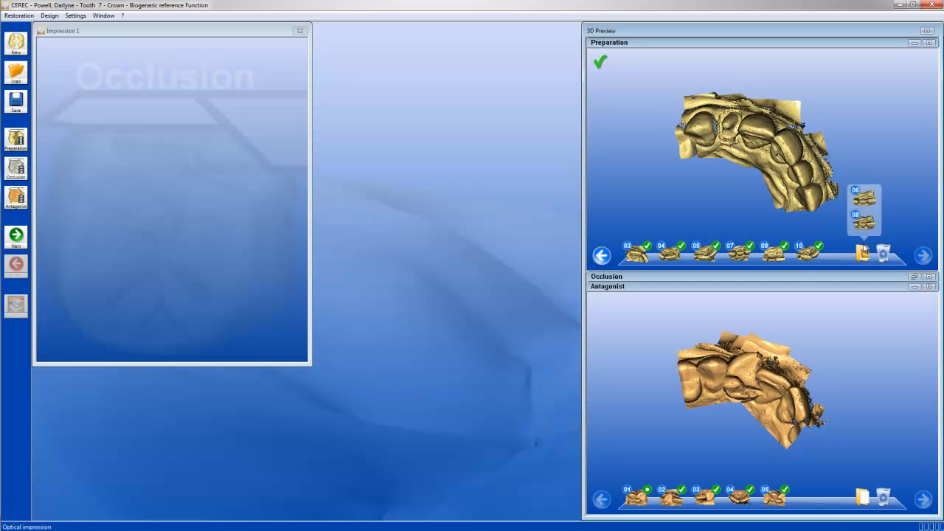
Enlarge the preparation preview by collapsing the Antagonist one, and rotate the model to inspect its labial and incisal surfaces.
{"action": "left_click_drag", "start_coordinate": [757, 172], "coordinate": [734, 217]}
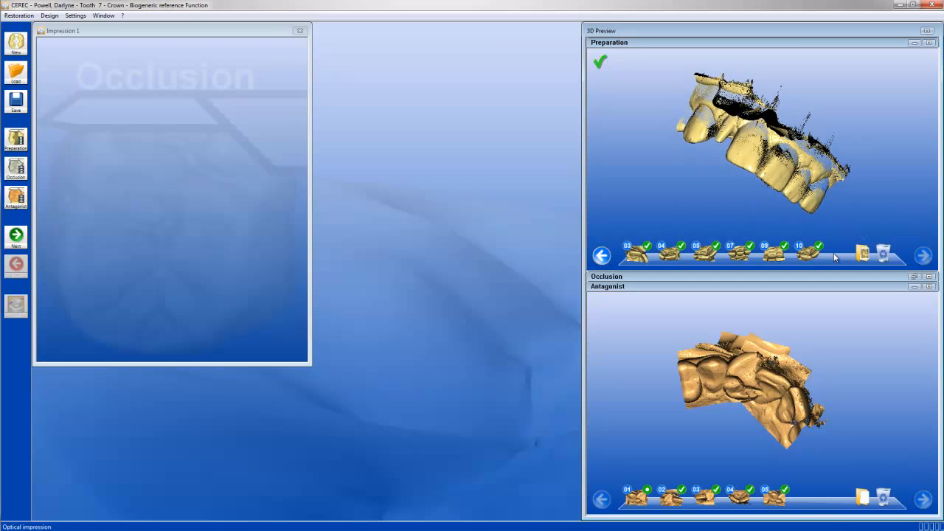
{"action": "left_click", "coordinate": [914, 286]}
{"action": "left_click_drag", "start_coordinate": [817, 269], "coordinate": [780, 203]}
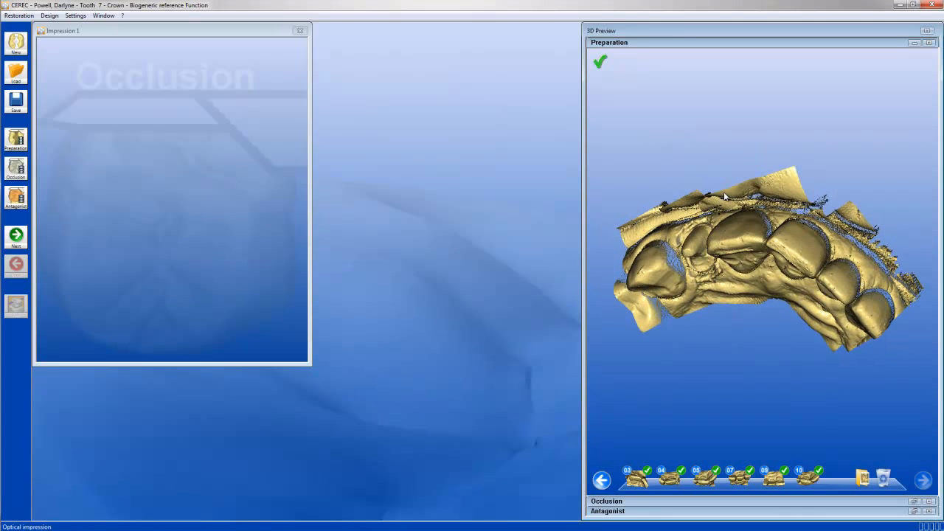
Remove preparation image 04 from the used images, and review the areas images 03 and 02 cover on the preparation model.
{"action": "left_click_drag", "start_coordinate": [806, 241], "coordinate": [777, 309]}
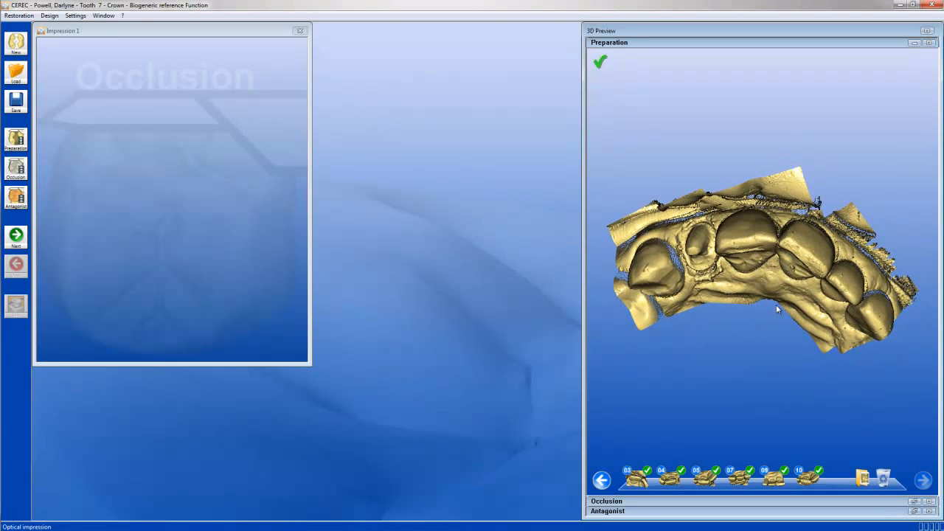
{"action": "left_click", "coordinate": [773, 481]}
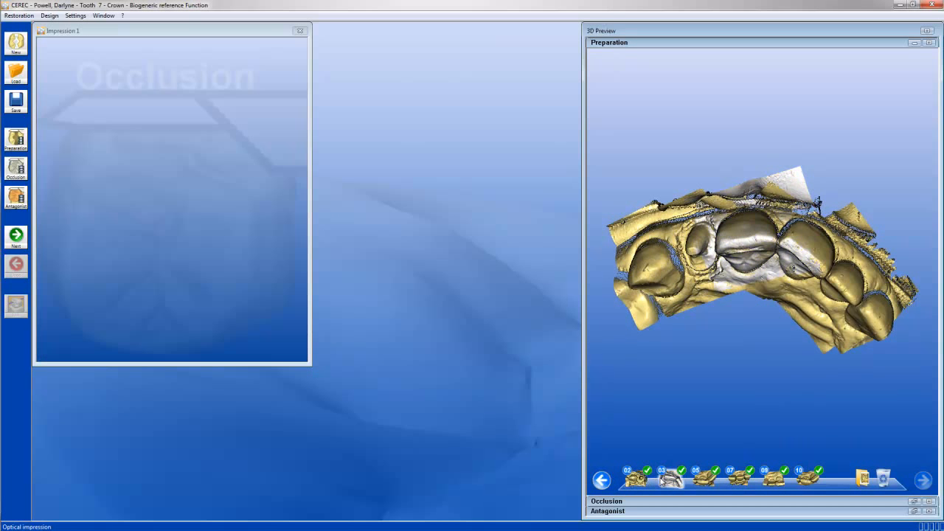
{"action": "mouse_move", "coordinate": [669, 480]}
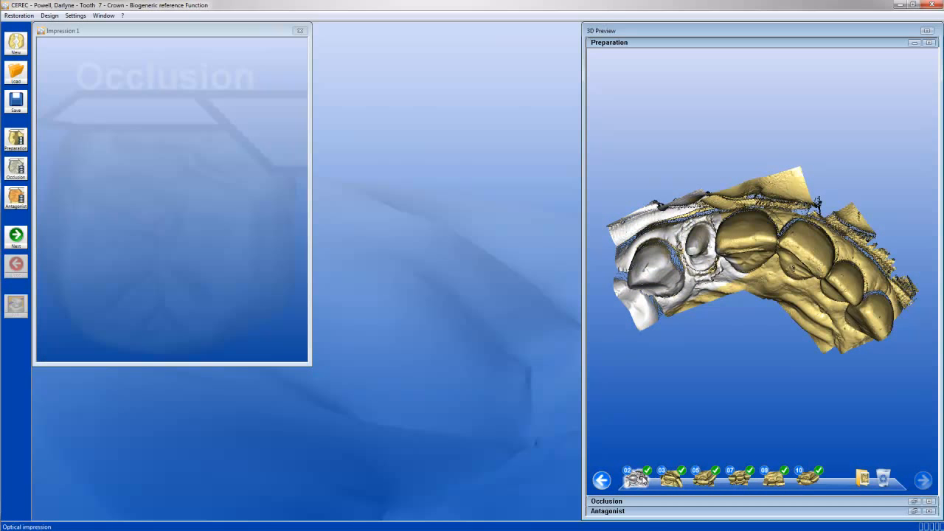
{"action": "left_click_drag", "start_coordinate": [810, 258], "coordinate": [746, 271]}
{"action": "left_click_drag", "start_coordinate": [816, 291], "coordinate": [790, 295]}
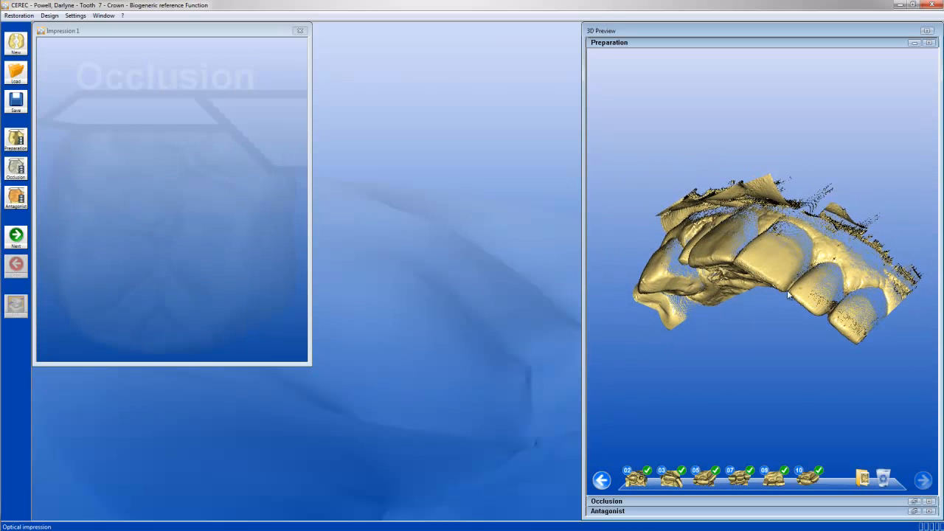
Advance past preparation trimming without a cut, and trim the antagonist model to the area around the tooth 7 preparation.
{"action": "left_click", "coordinate": [16, 236]}
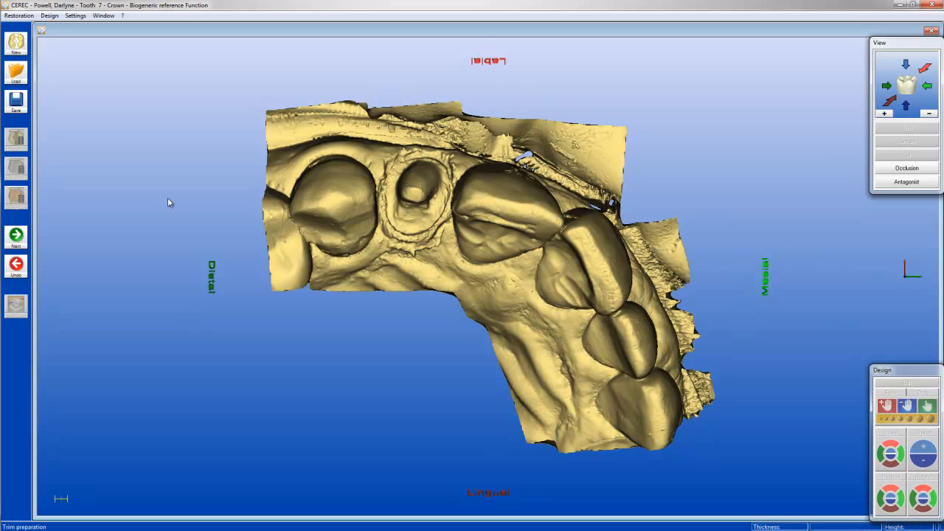
{"action": "left_click", "coordinate": [17, 236]}
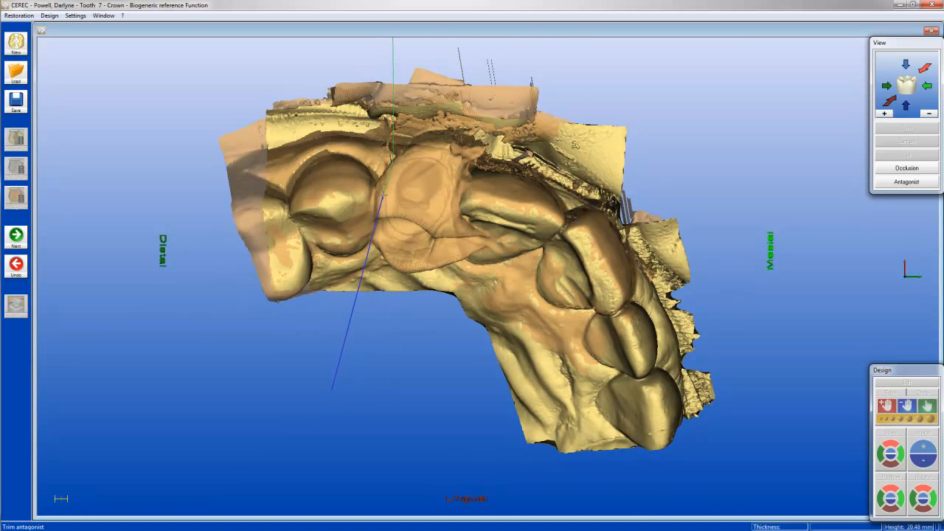
{"action": "left_click", "coordinate": [418, 262]}
{"action": "left_click", "coordinate": [473, 155]}
{"action": "left_click", "coordinate": [394, 159]}
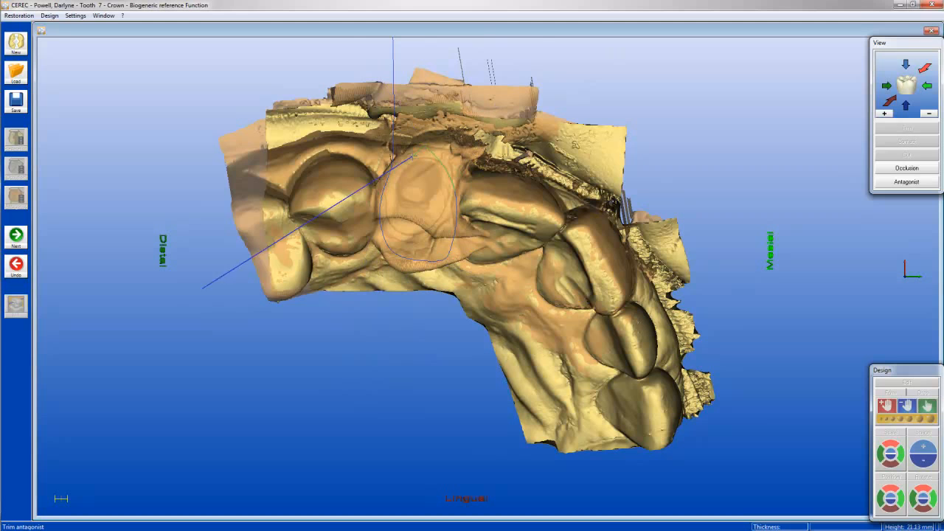
{"action": "left_click", "coordinate": [401, 245]}
Trim away the labial part of the remaining antagonist piece, keeping only its lingual part beside the preparation.
{"action": "middle_click_drag", "start_coordinate": [504, 134], "coordinate": [475, 212]}
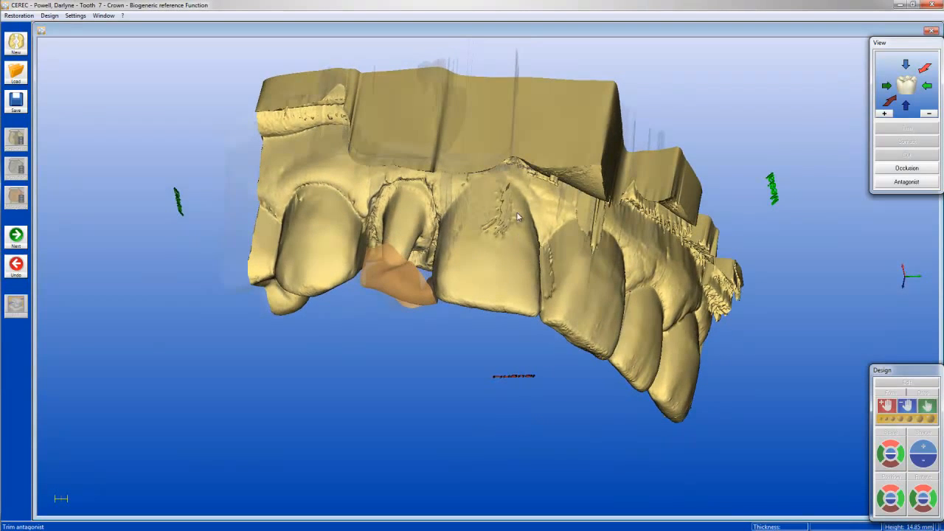
{"action": "scroll", "coordinate": [517, 212], "scroll_direction": "up", "scroll_amount": 5}
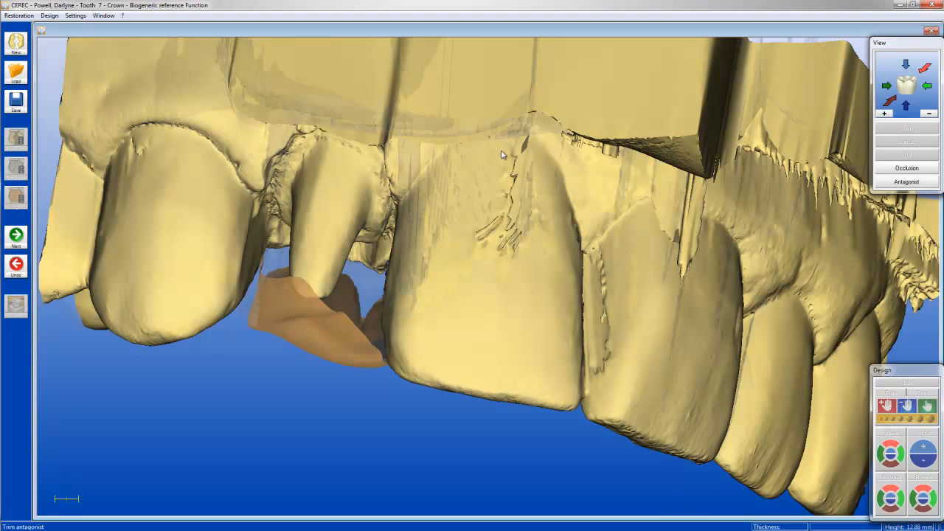
{"action": "middle_click_drag", "start_coordinate": [487, 254], "coordinate": [475, 216]}
{"action": "middle_click_drag", "start_coordinate": [496, 129], "coordinate": [465, 176]}
{"action": "middle_click_drag", "start_coordinate": [474, 265], "coordinate": [495, 230]}
{"action": "middle_click_drag", "start_coordinate": [499, 196], "coordinate": [403, 229]}
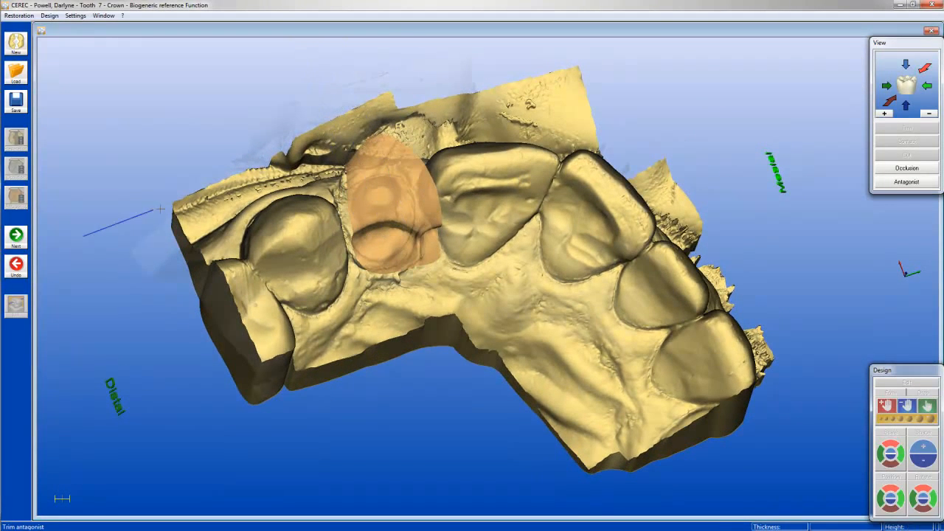
{"action": "mouse_move", "coordinate": [351, 219]}
{"action": "left_mouse_down"}
{"action": "mouse_move", "coordinate": [443, 212]}
{"action": "mouse_move", "coordinate": [320, 227]}
{"action": "mouse_move", "coordinate": [324, 216]}
{"action": "left_mouse_up"}
{"action": "left_click", "coordinate": [471, 285]}
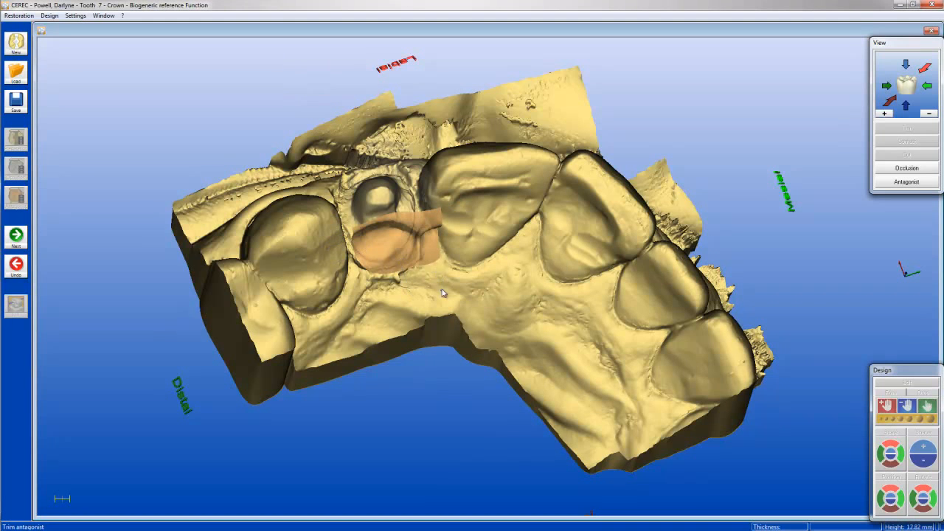
Trace the preparation margin around tooth 7 with automatic margin finding, and redraw its distal stretch further out along the margin.
{"action": "left_click", "coordinate": [16, 236]}
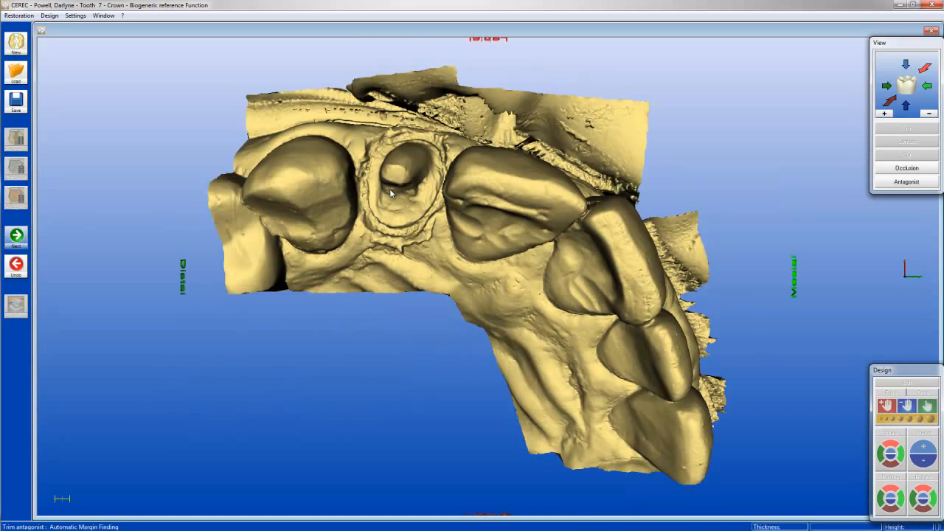
{"action": "left_click", "coordinate": [380, 215]}
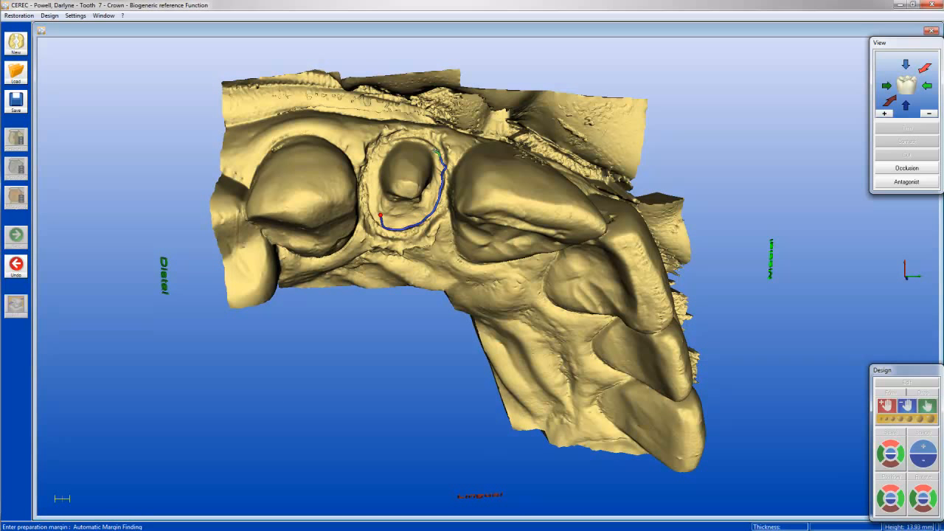
{"action": "left_click", "coordinate": [380, 213]}
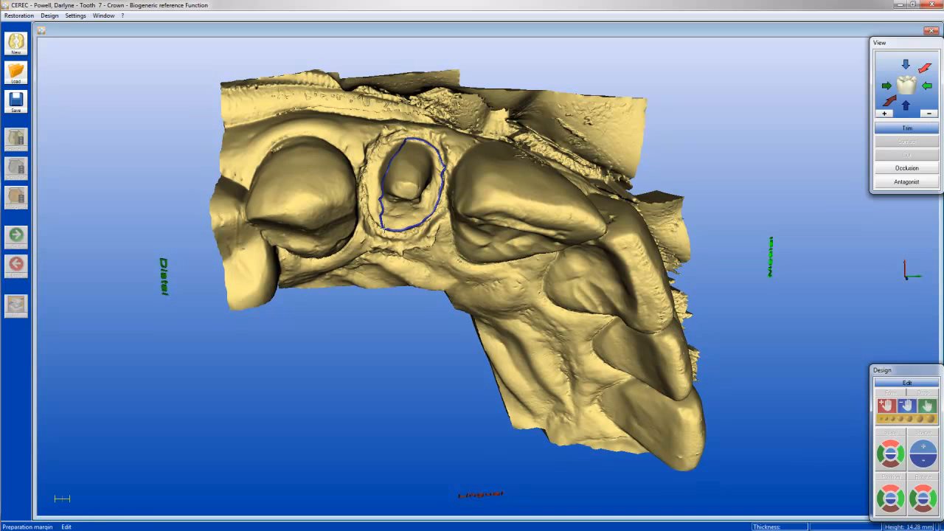
{"action": "mouse_move", "coordinate": [379, 221]}
{"action": "left_mouse_down"}
{"action": "mouse_move", "coordinate": [364, 173]}
{"action": "mouse_move", "coordinate": [369, 150]}
{"action": "mouse_move", "coordinate": [390, 141]}
{"action": "mouse_move", "coordinate": [441, 157]}
{"action": "mouse_move", "coordinate": [443, 185]}
{"action": "mouse_move", "coordinate": [426, 218]}
{"action": "left_mouse_up"}
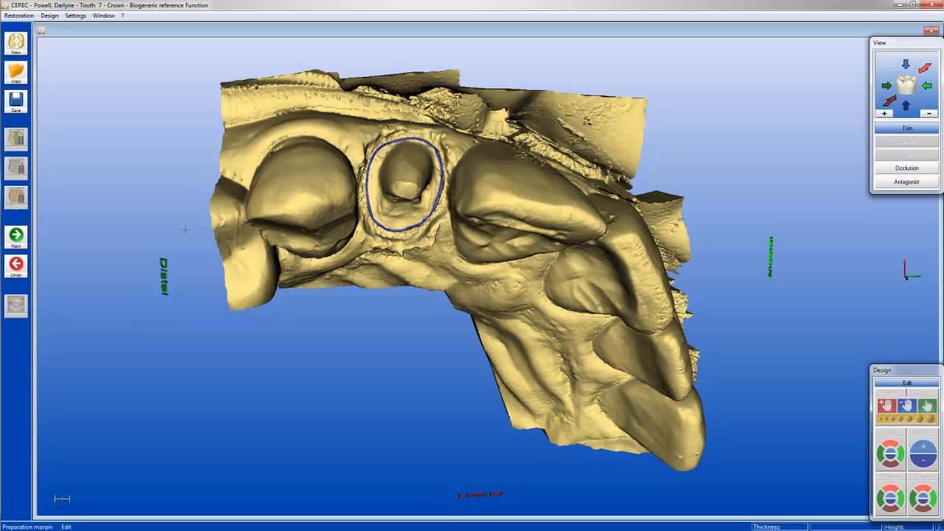
Define the insertion axis by orienting the preparation in an incisal view, and accept it.
{"action": "left_click", "coordinate": [16, 236]}
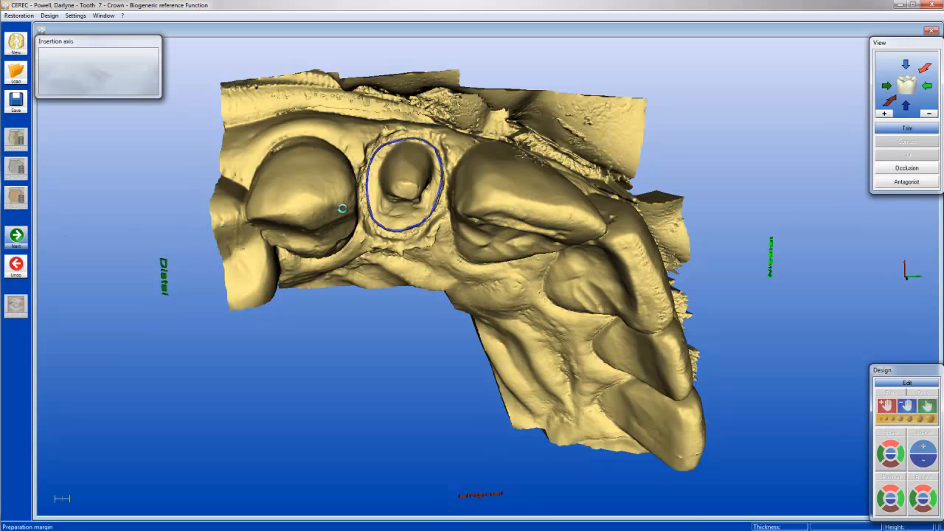
{"action": "middle_click_drag", "start_coordinate": [441, 282], "coordinate": [618, 360]}
{"action": "middle_click_drag", "start_coordinate": [560, 310], "coordinate": [561, 313]}
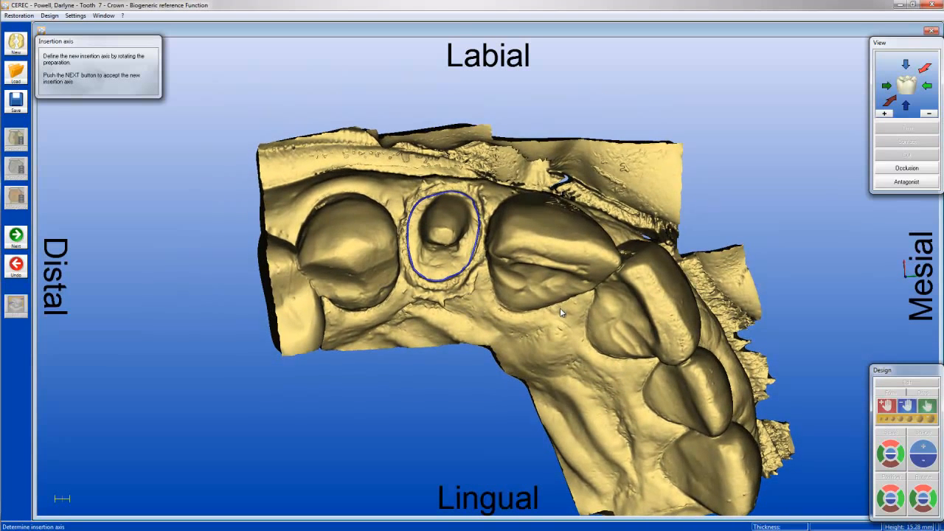
{"action": "left_click", "coordinate": [16, 236]}
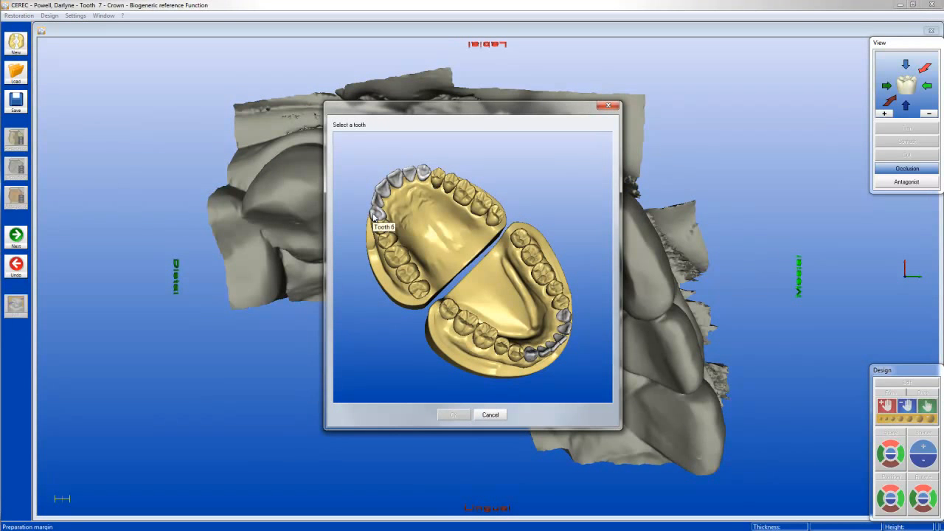
Choose the contralateral upper lateral incisor as biogeneric reference tooth, and agree to copy and mirror its morphology.
{"action": "left_click", "coordinate": [411, 173]}
{"action": "left_click", "coordinate": [451, 415]}
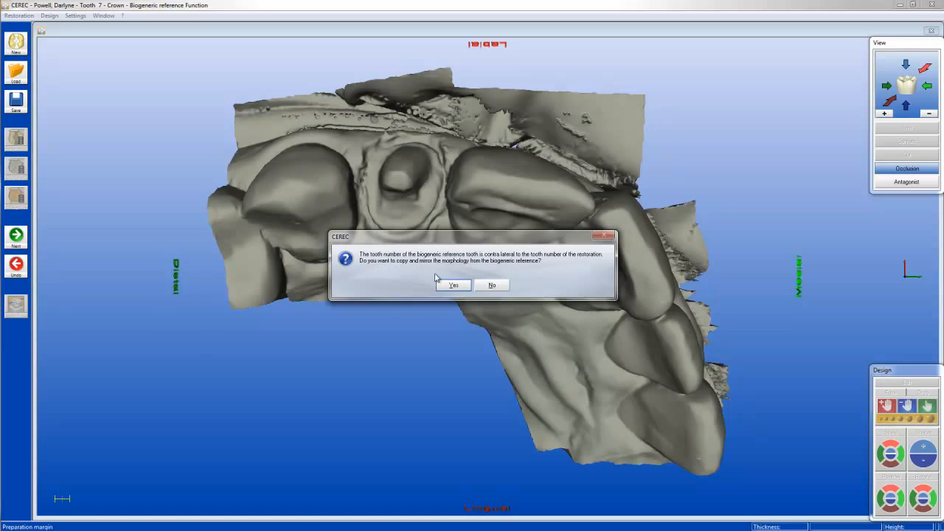
{"action": "left_click", "coordinate": [452, 285]}
Mark the center of the contralateral lateral incisor as reference, and correct the labial and distal stretches of its outline.
{"action": "left_click_drag", "start_coordinate": [575, 259], "coordinate": [507, 251]}
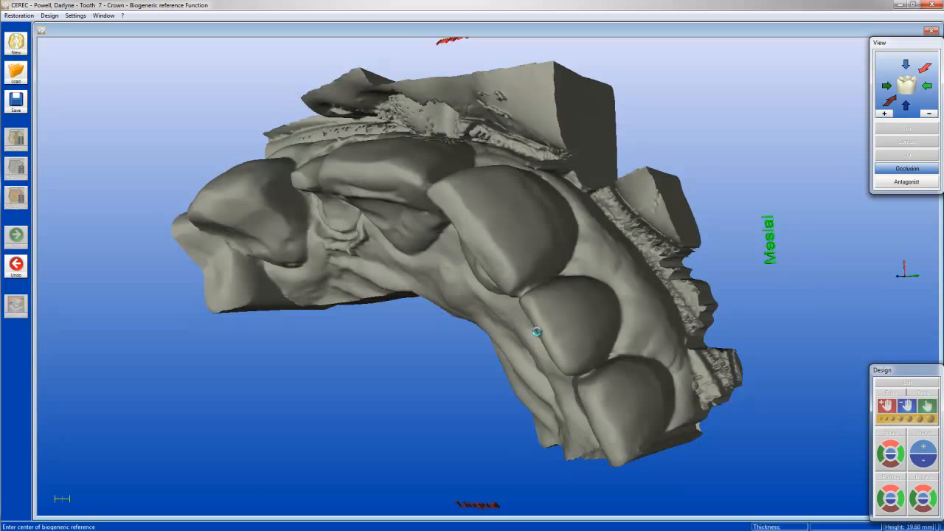
{"action": "left_click", "coordinate": [535, 333]}
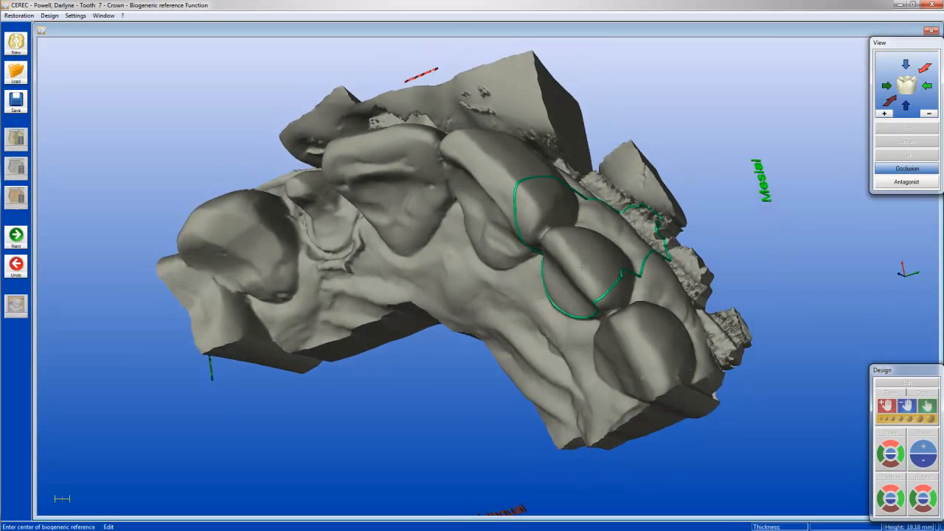
{"action": "left_click_drag", "start_coordinate": [582, 317], "coordinate": [637, 273]}
{"action": "mouse_move", "coordinate": [592, 326]}
{"action": "left_mouse_down"}
{"action": "mouse_move", "coordinate": [594, 284]}
{"action": "mouse_move", "coordinate": [532, 268]}
{"action": "mouse_move", "coordinate": [483, 221]}
{"action": "left_mouse_up"}
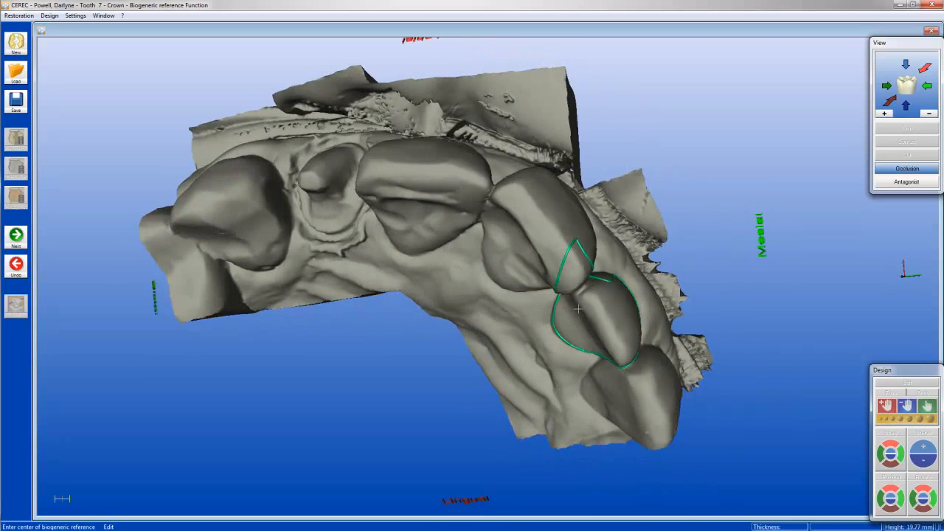
Redraw the mesial and mesiolabial stretches of the reference outline along the lateral incisor, and check its lingual side.
{"action": "left_click", "coordinate": [570, 276]}
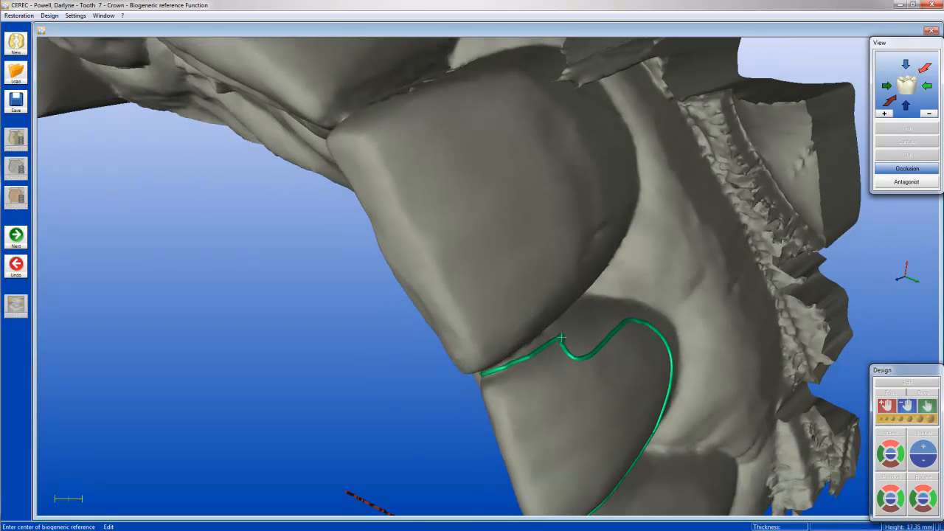
{"action": "mouse_move", "coordinate": [521, 360]}
{"action": "left_mouse_down"}
{"action": "mouse_move", "coordinate": [611, 325]}
{"action": "mouse_move", "coordinate": [647, 324]}
{"action": "left_mouse_up"}
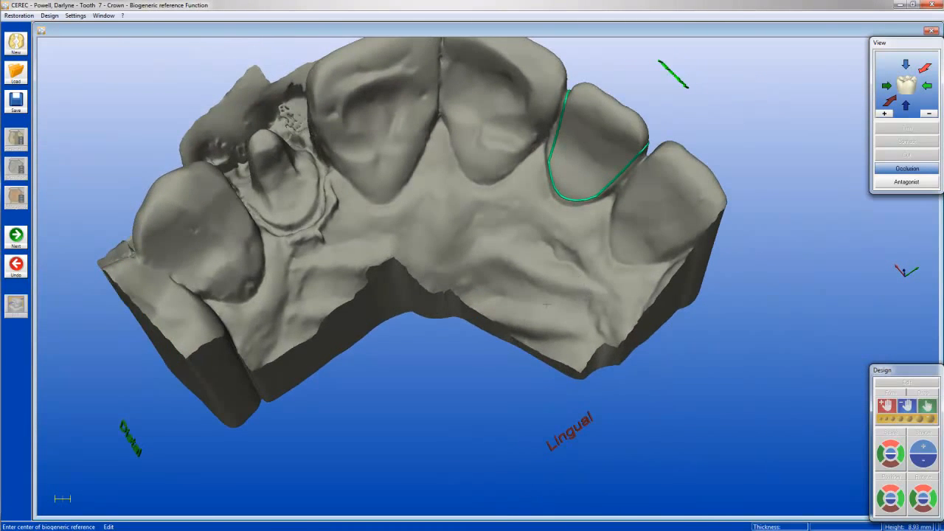
{"action": "scroll", "coordinate": [546, 305], "scroll_direction": "up", "scroll_amount": 3}
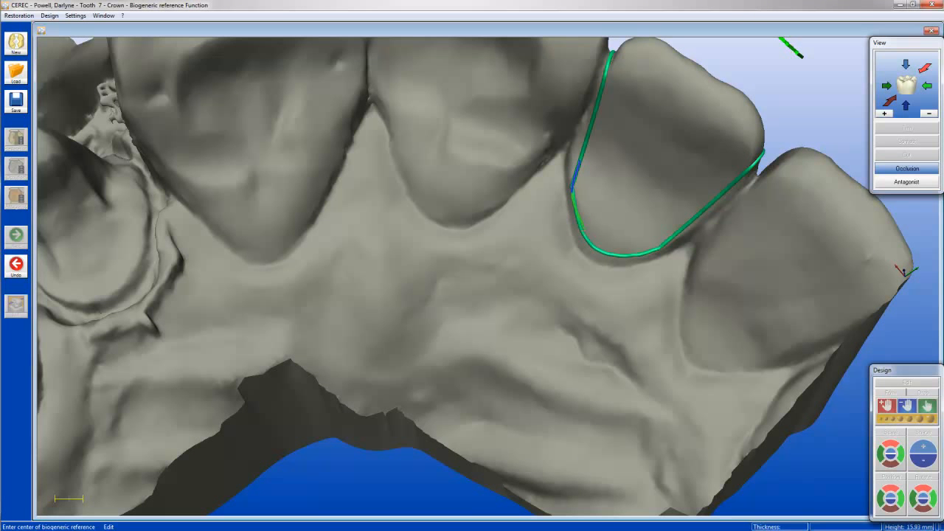
{"action": "scroll", "coordinate": [474, 254], "scroll_direction": "down", "scroll_amount": 5}
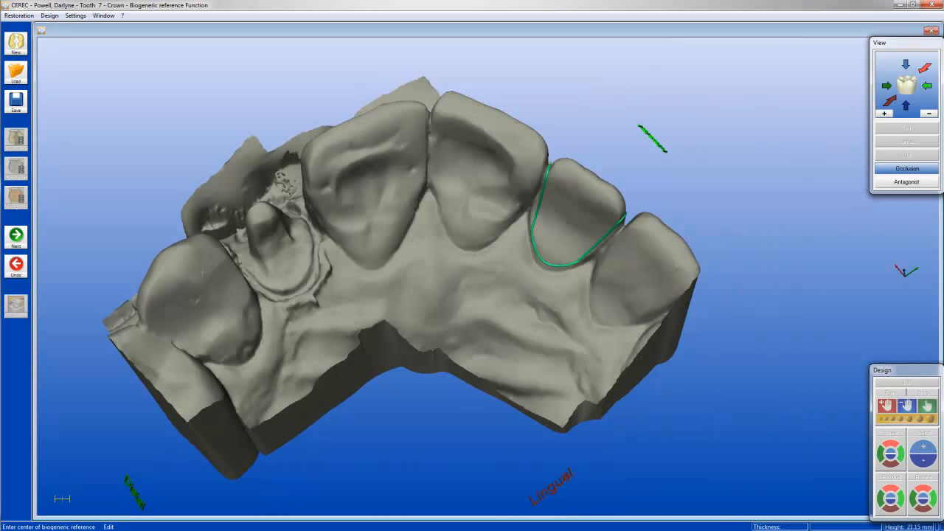
Calculate the crown proposal for tooth 7 from the reference, and inspect it from the labial, incisal and lingual sides.
{"action": "left_click", "coordinate": [16, 236]}
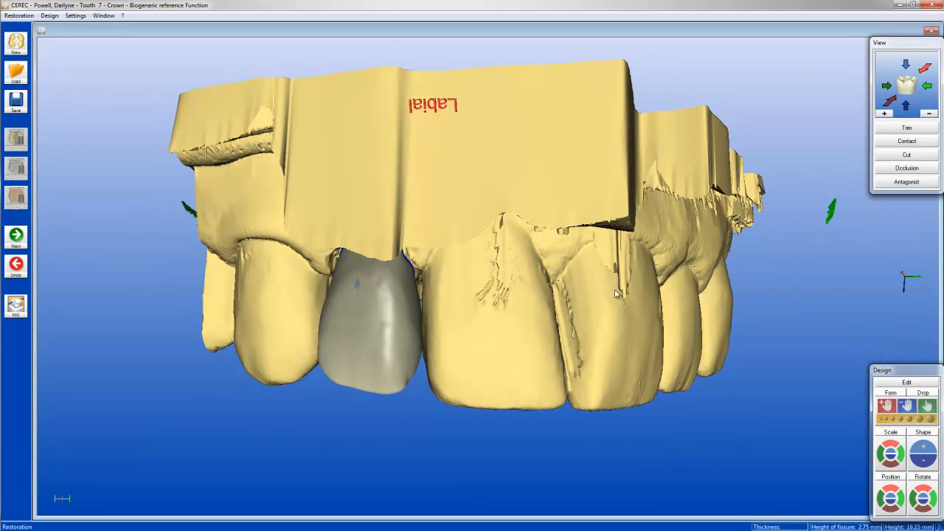
{"action": "middle_click_drag", "start_coordinate": [533, 331], "coordinate": [581, 331]}
{"action": "middle_click_drag", "start_coordinate": [569, 374], "coordinate": [498, 185]}
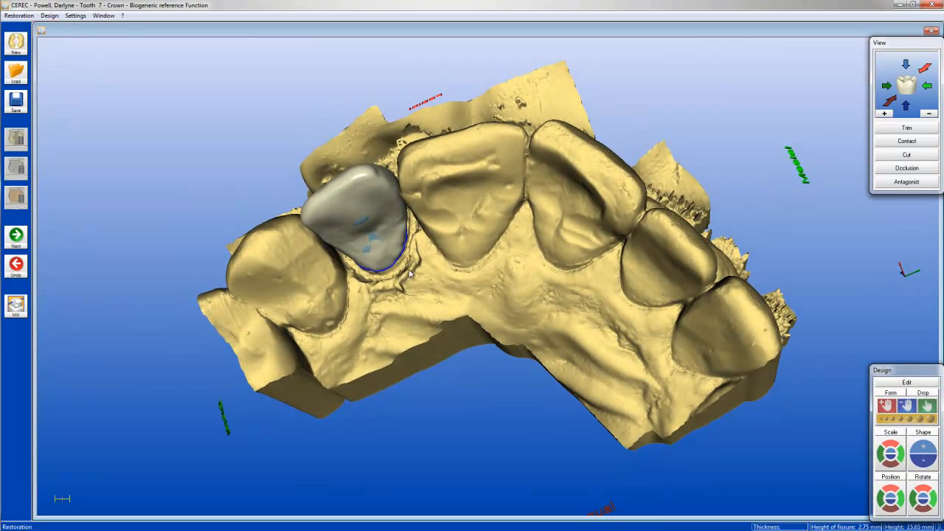
{"action": "middle_click_drag", "start_coordinate": [577, 225], "coordinate": [470, 165]}
{"action": "middle_click_drag", "start_coordinate": [516, 224], "coordinate": [520, 188]}
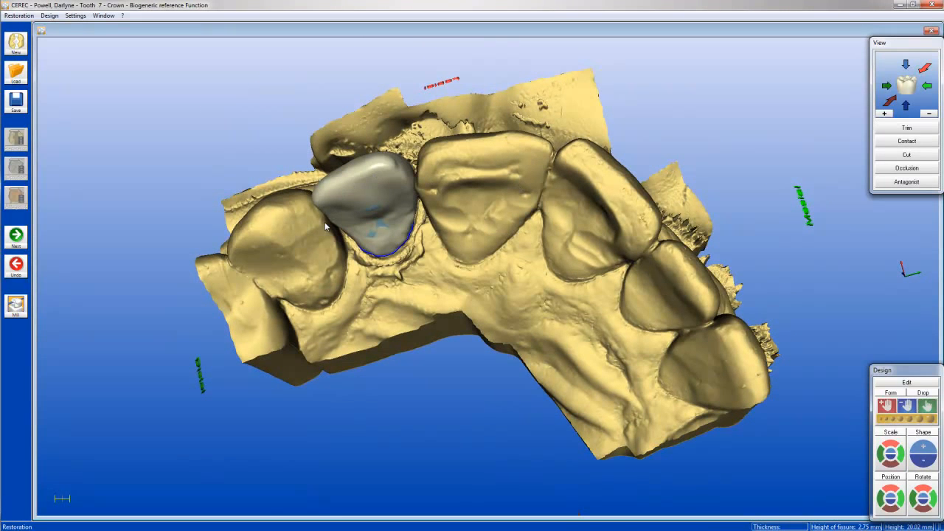
{"action": "middle_click_drag", "start_coordinate": [585, 225], "coordinate": [498, 180]}
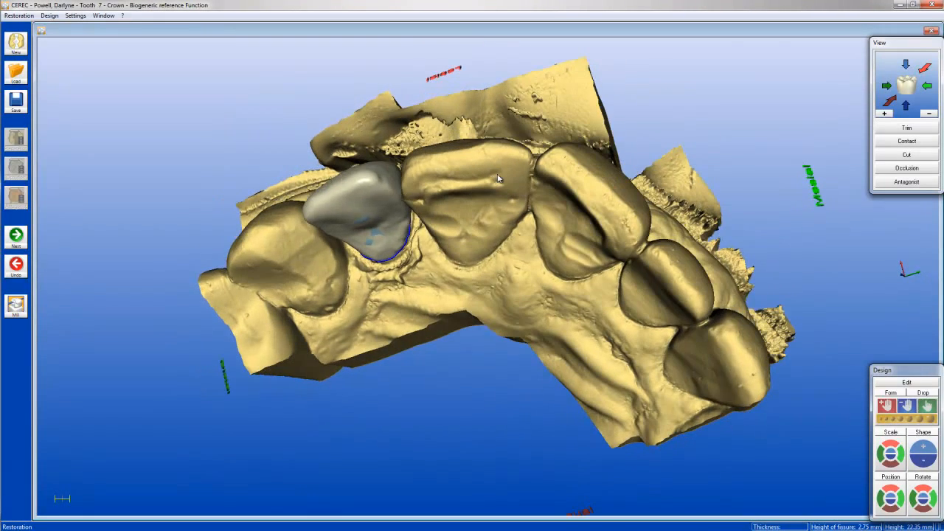
Show the 3D preview of the image catalogs alongside the crown proposal.
{"action": "left_click", "coordinate": [103, 15]}
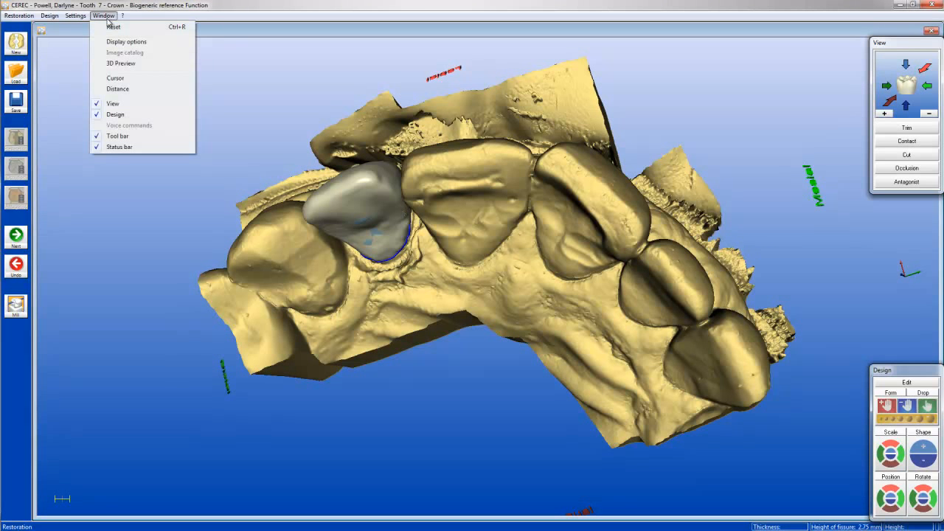
{"action": "left_click", "coordinate": [126, 63]}
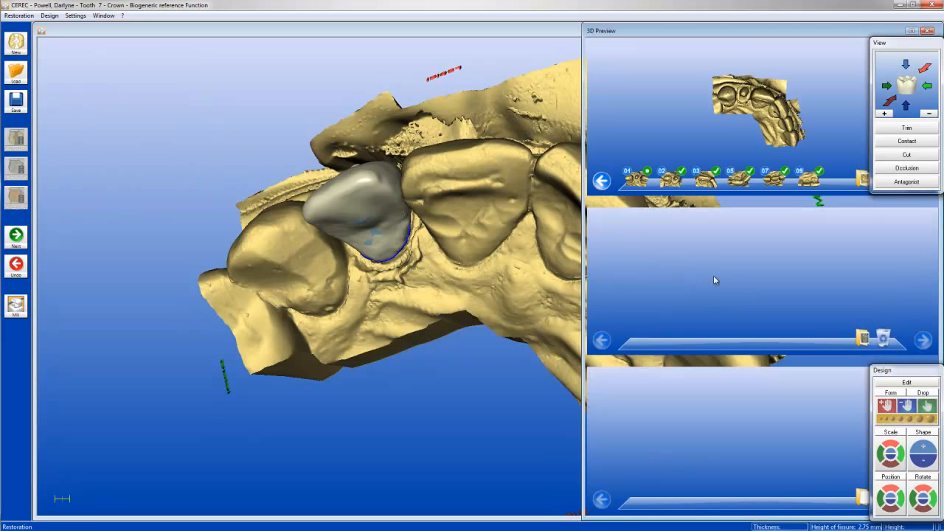